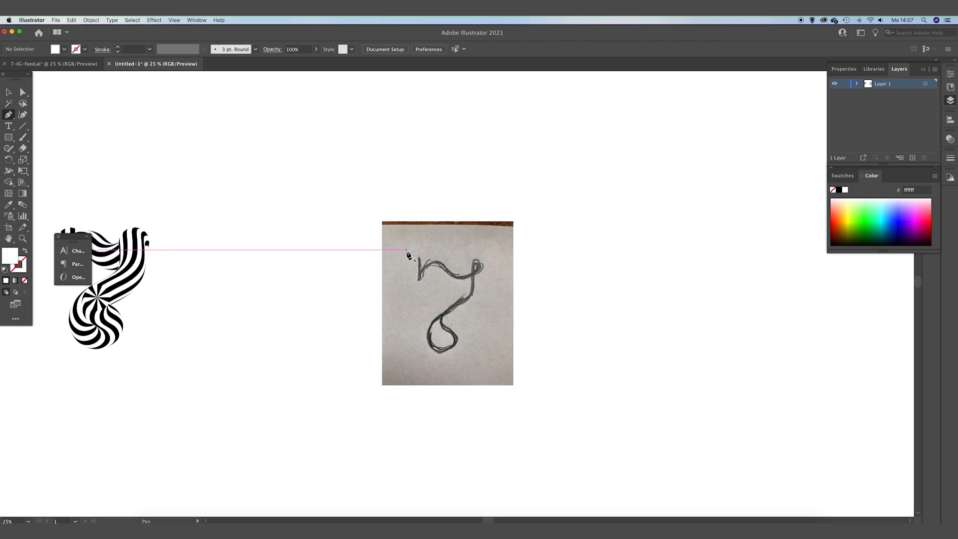
Trace the start of the sketched letter's upper stroke with the Pen tool, placing anchors down the stem and along the curve.
key("super+equal")
left_click(405, 244)
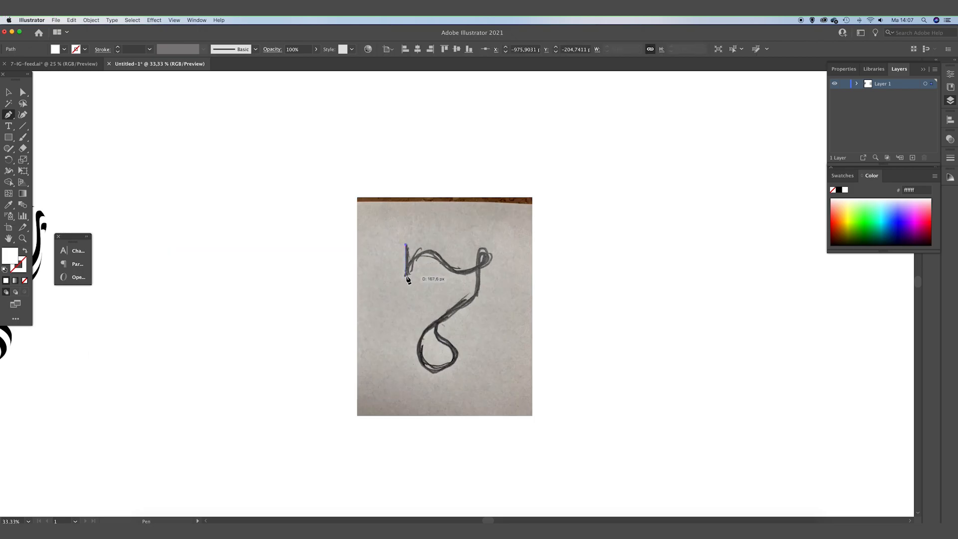
left_click(406, 275)
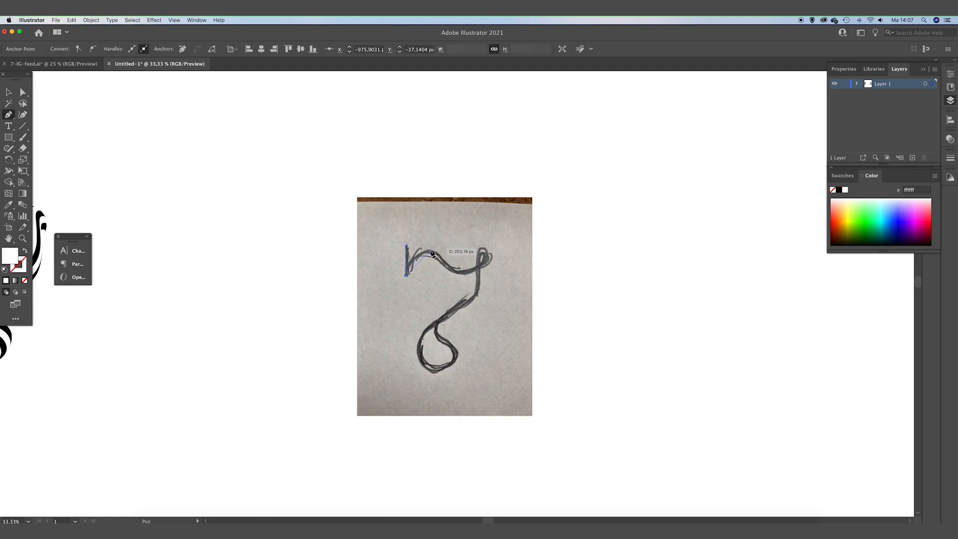
left_click_drag(432, 253, 444, 252)
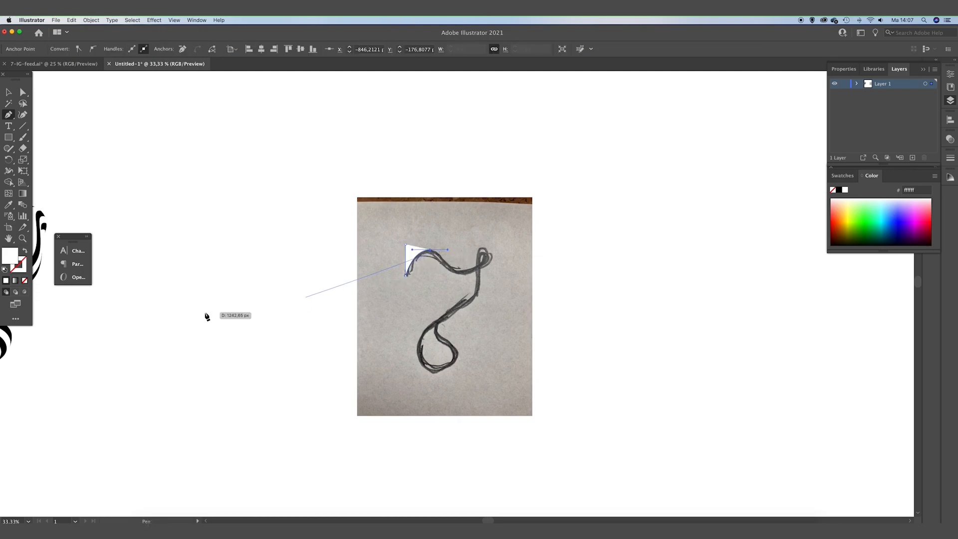
Set the traced path's stroke colour to black 000000.
left_click(27, 262)
double_click(26, 261)
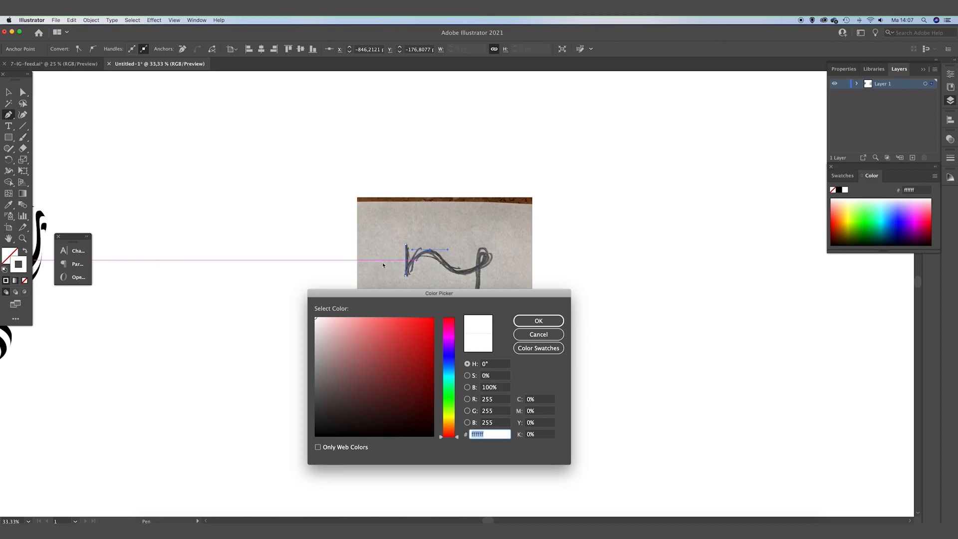
left_click_drag(372, 349, 313, 444)
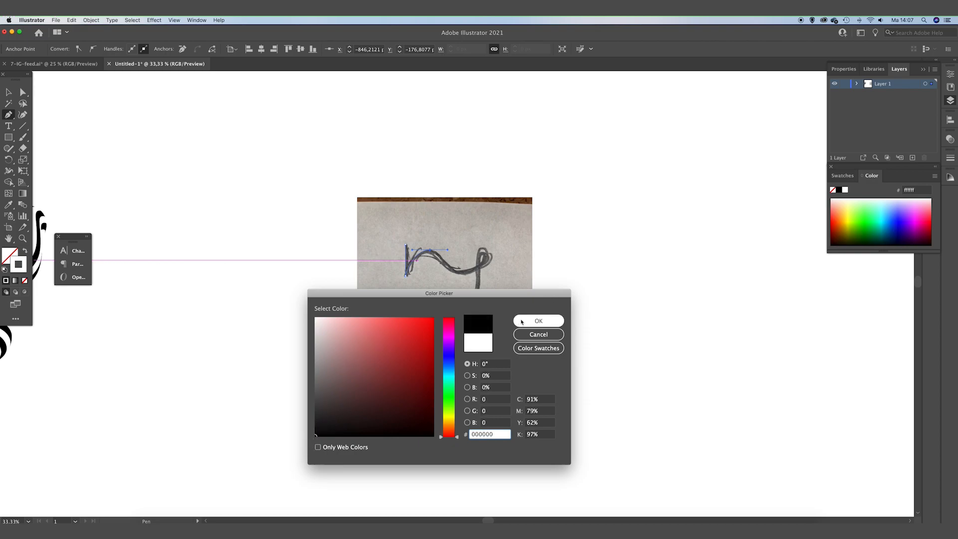
left_click(538, 321)
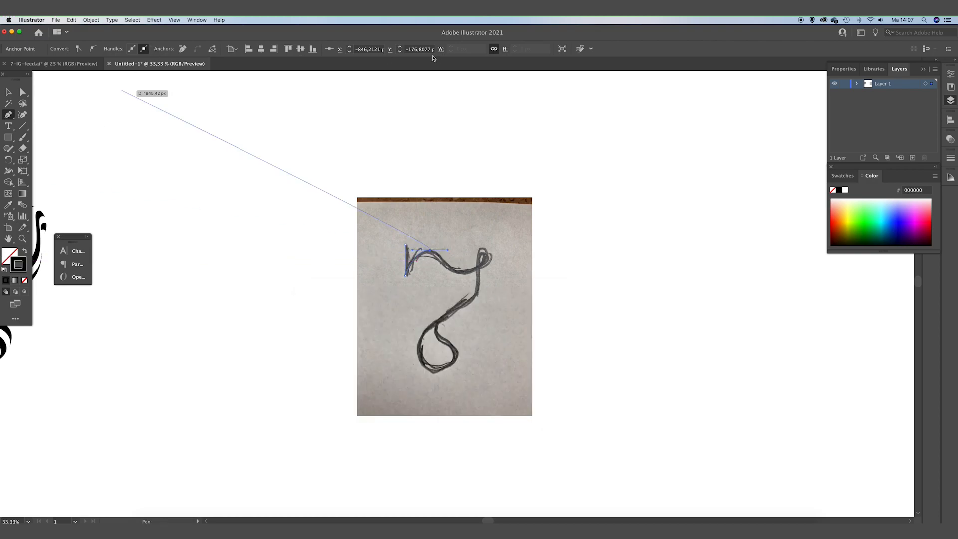
Continue the Pen path along the sketch's curve, down the diagonal and around the lower loop.
left_click(9, 92)
left_click(306, 135)
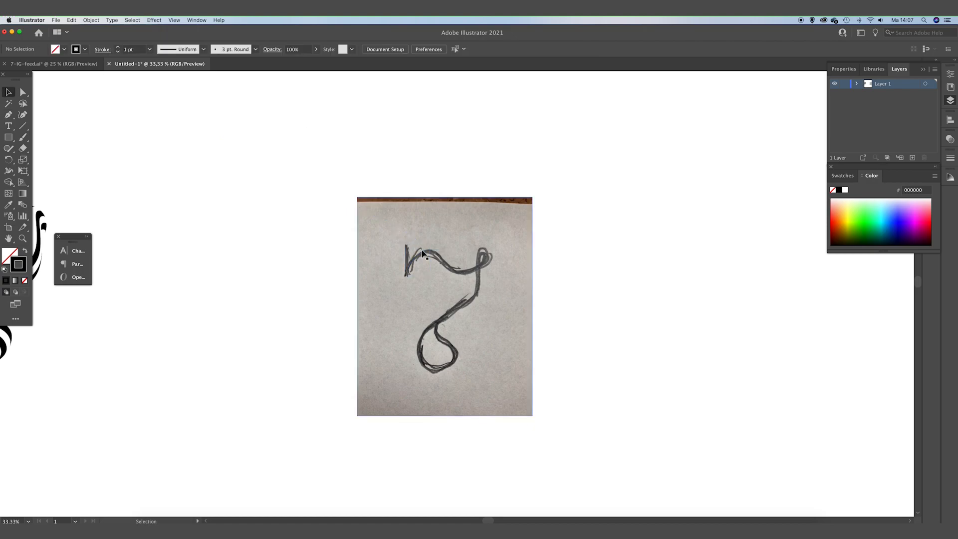
left_click(422, 254)
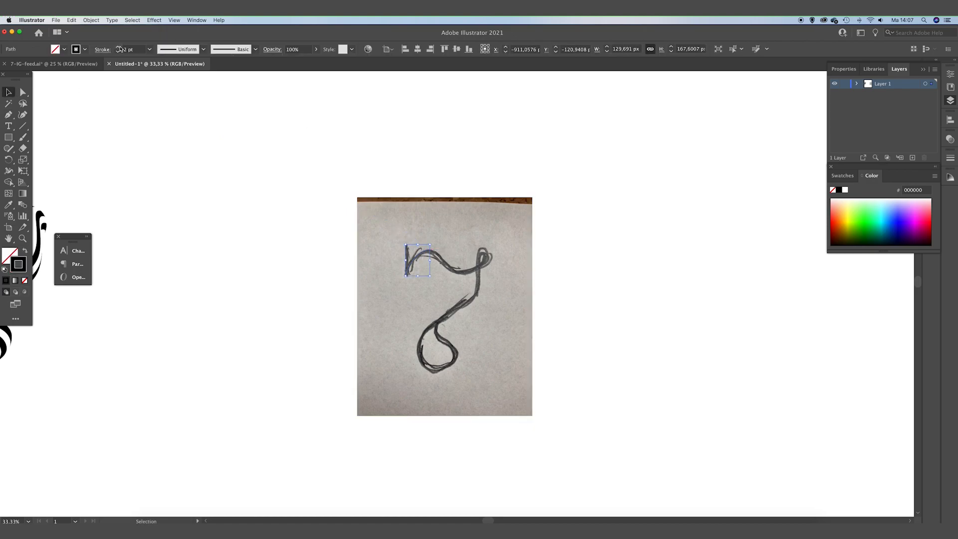
left_click(151, 81)
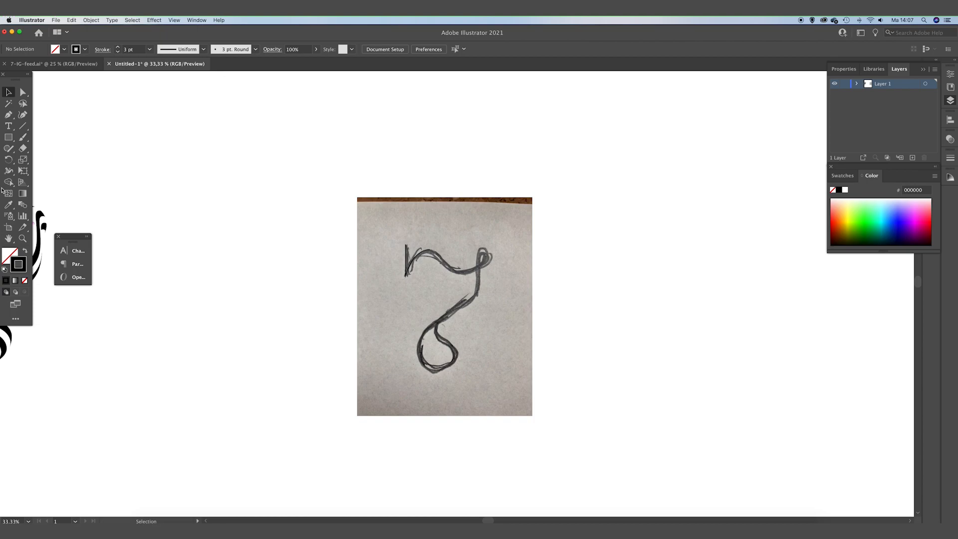
left_click(10, 118)
left_click_drag(429, 249, 485, 250)
left_click_drag(478, 282, 456, 372)
key("super+z")
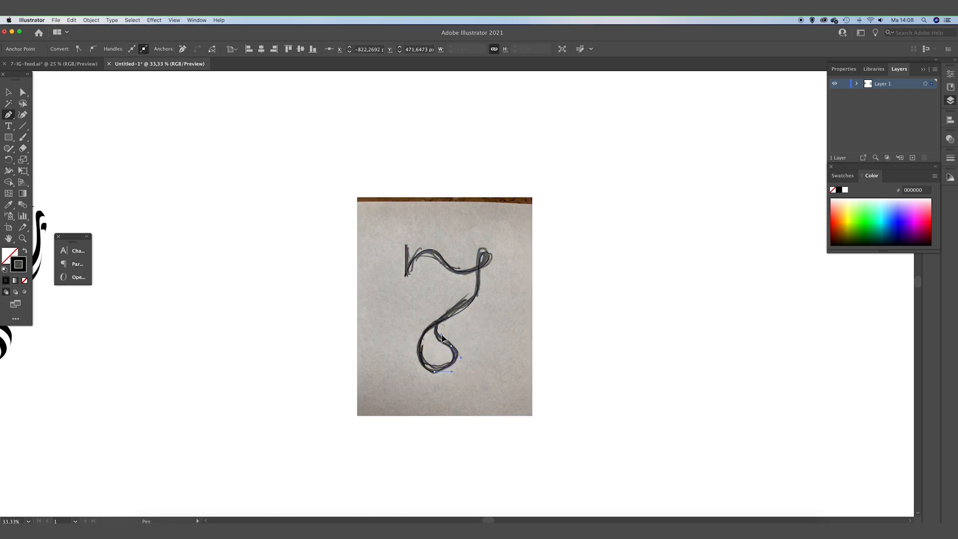
left_click_drag(444, 323, 498, 312)
Adjust an anchor point on the lower loop with Direct Selection so the path fits the sketch.
left_click(22, 93)
left_click(294, 191)
key("super+plus")
key("super+plus")
left_click(499, 279)
left_click(499, 270)
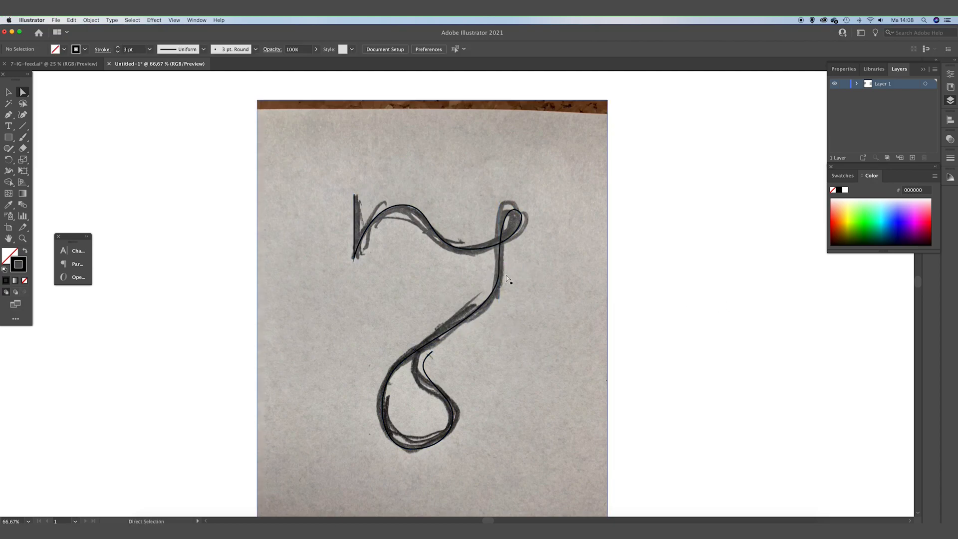
left_click(432, 352)
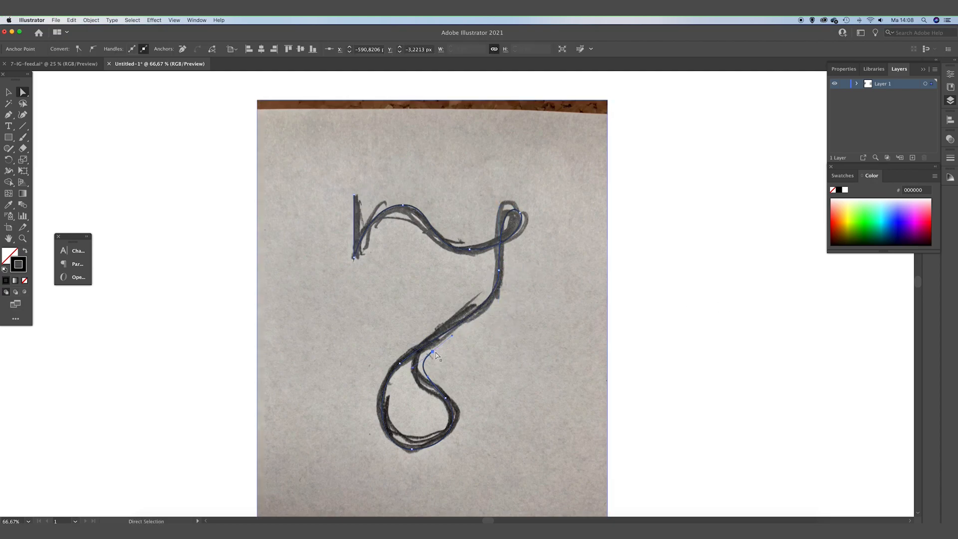
left_click_drag(433, 352, 431, 343)
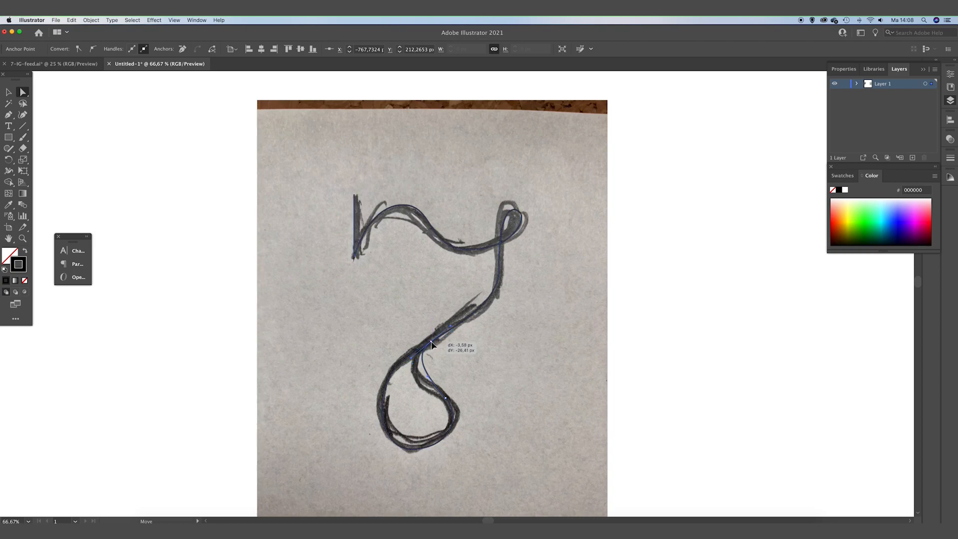
left_click(648, 338)
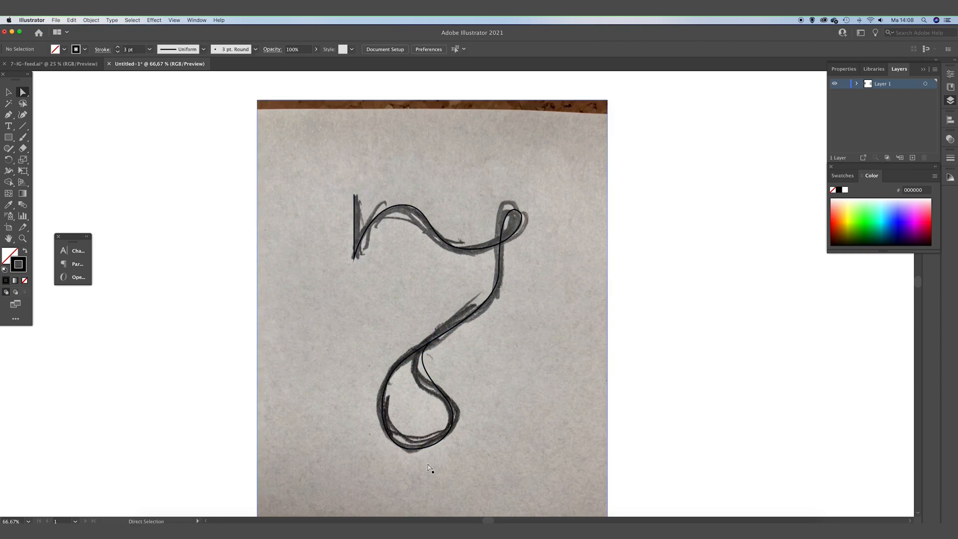
Select the path's starting anchor point and nudge it slightly to align with the sketch.
left_click(423, 447)
left_click(412, 448)
left_click(507, 393)
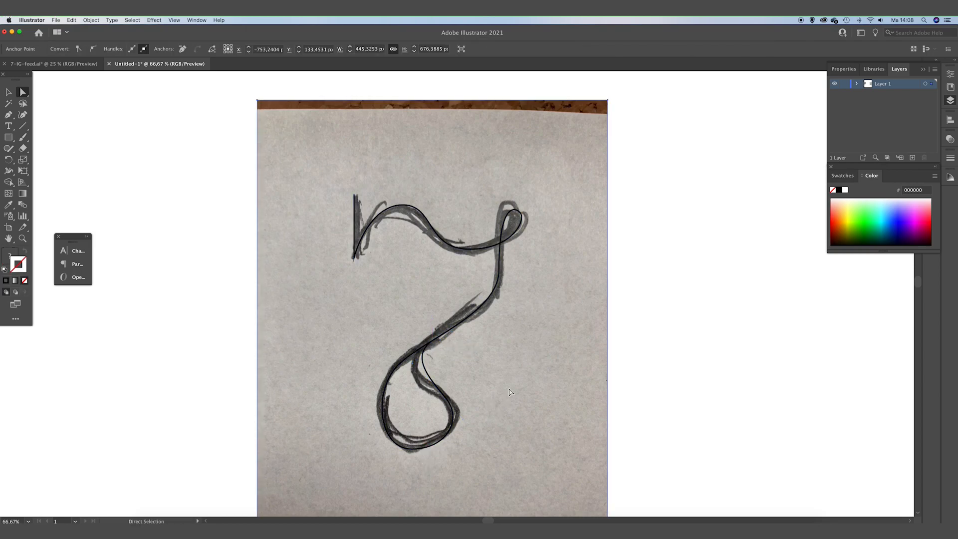
left_click_drag(697, 369, 603, 338)
left_click(355, 256)
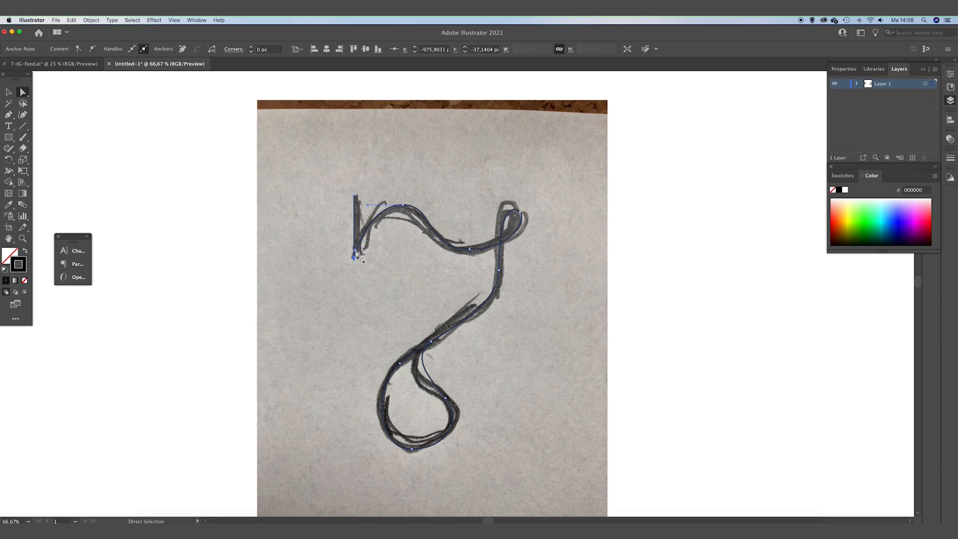
left_click_drag(356, 253, 359, 255)
Move the reference photo away so the traced letter path sits on the blank artboard.
key("super+minus")
key("super+minus")
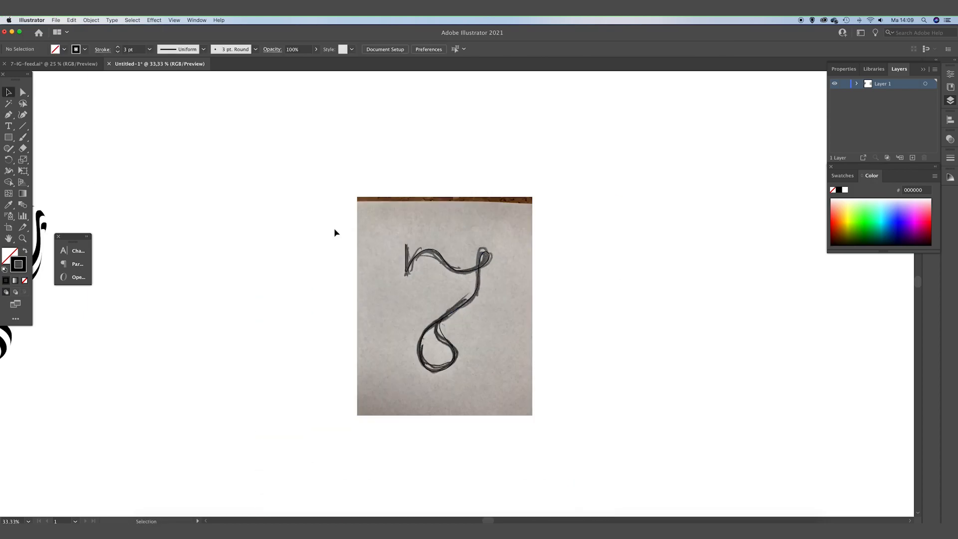
left_click_drag(332, 231, 546, 409)
left_click_drag(590, 344, 499, 348)
left_click(393, 335, "shift")
left_click_drag(381, 302, 632, 300)
left_click_drag(629, 305, 480, 310)
left_click(548, 326)
left_click_drag(547, 322, 380, 316)
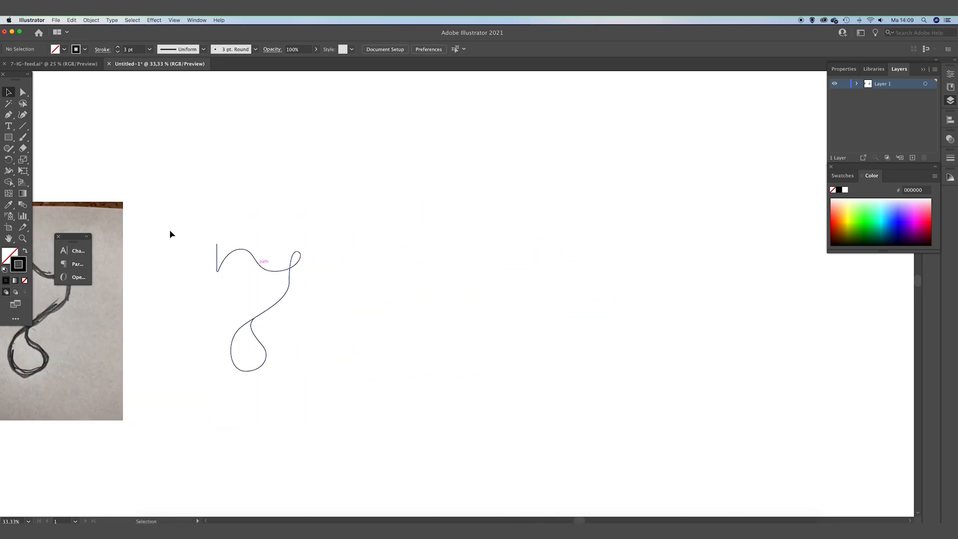
Draw a small circle about 100 px wide with the Ellipse tool beside the letter.
left_click(6, 140)
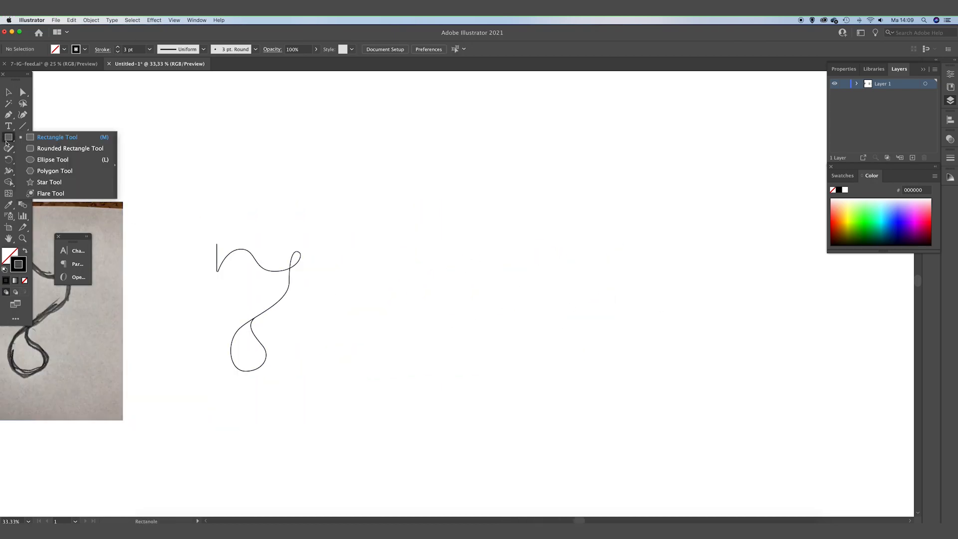
left_click(52, 159)
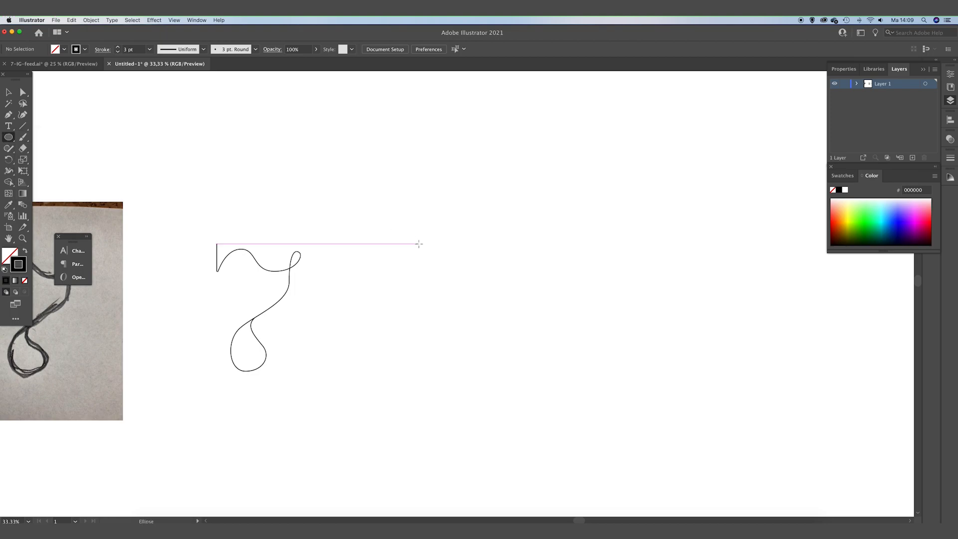
left_click_drag(373, 229, 403, 258)
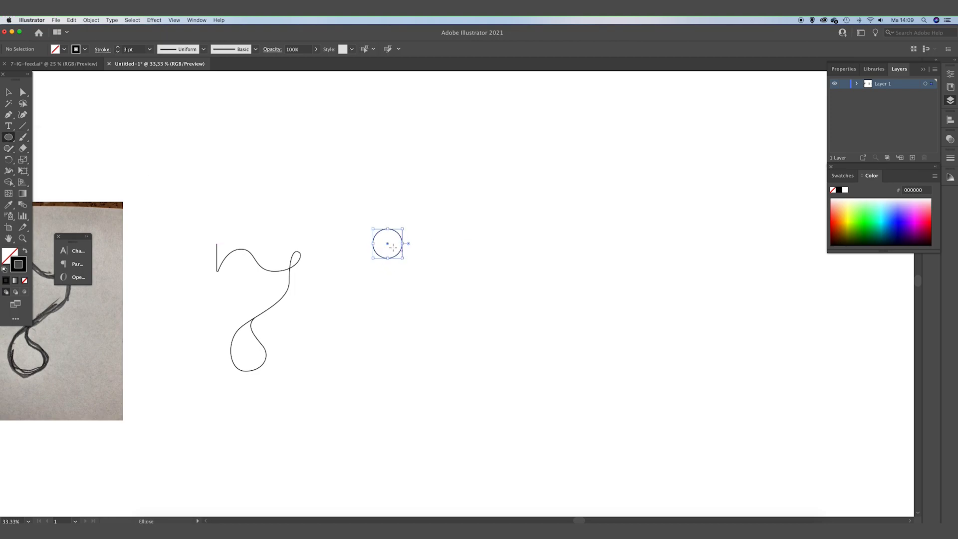
key("v")
left_click(382, 221)
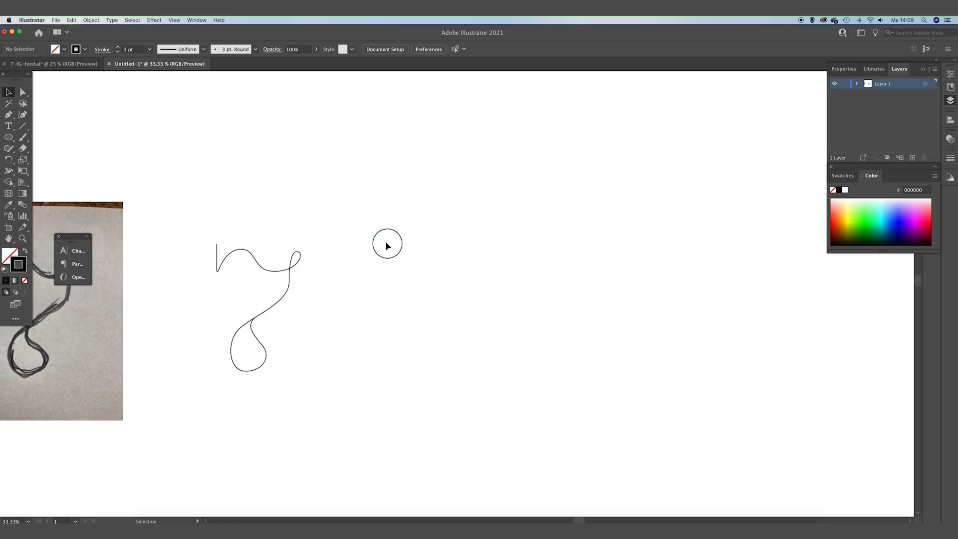
left_click(375, 235)
left_click(482, 246)
Open Calculator and compute 360 divided by 16.
key("super+space")
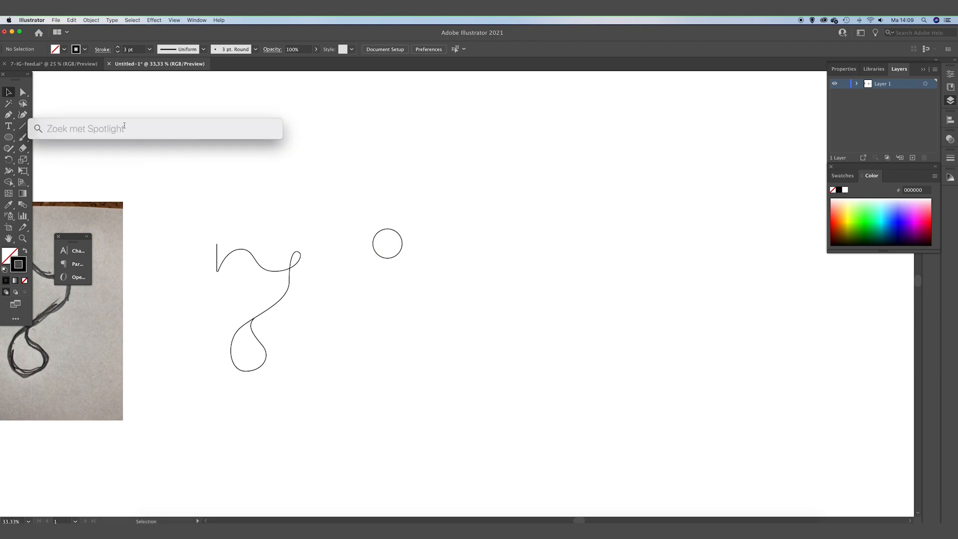
type("reken")
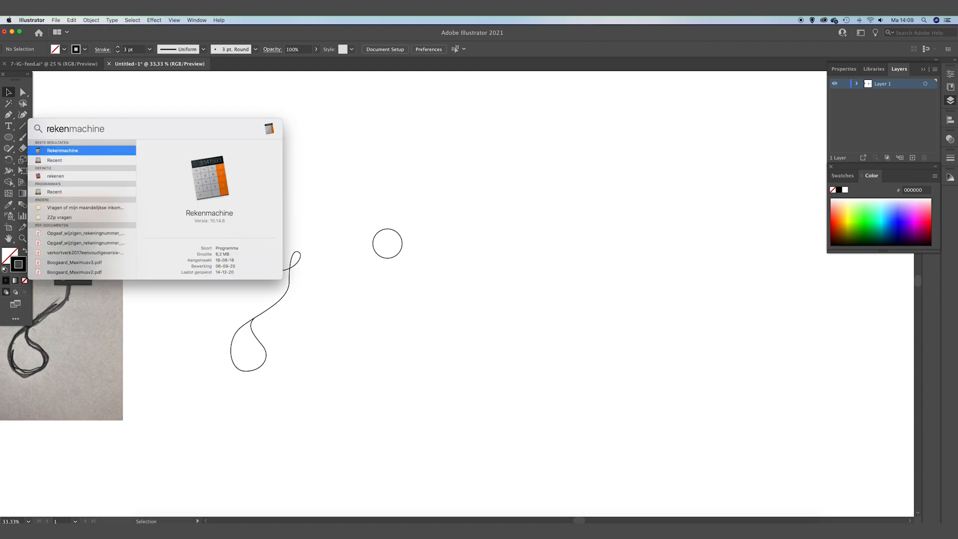
key("Return")
left_click_drag(418, 317, 590, 128)
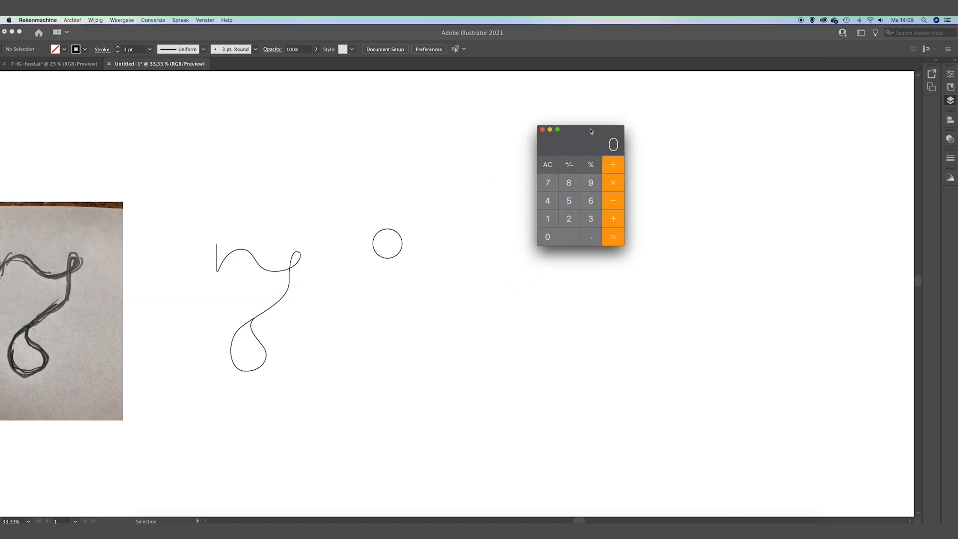
left_click(590, 221)
left_click(590, 203)
left_click(547, 238)
left_click(613, 166)
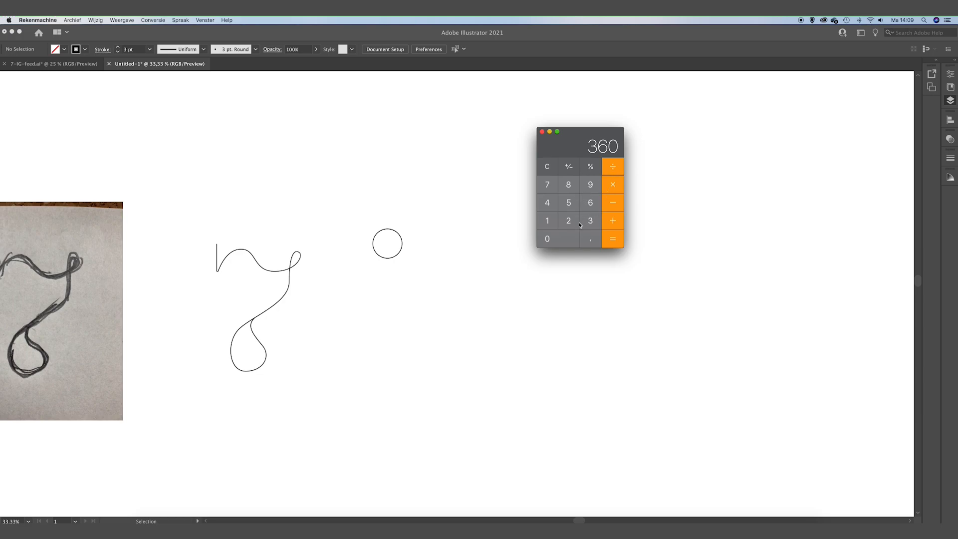
left_click(552, 220)
left_click(590, 202)
left_click(613, 238)
Draw a vertical line about 118 px long upward from the circle's centre with the Line Segment tool.
left_click(331, 193)
left_click_drag(432, 197, 398, 241)
left_click(329, 100)
left_click(21, 127)
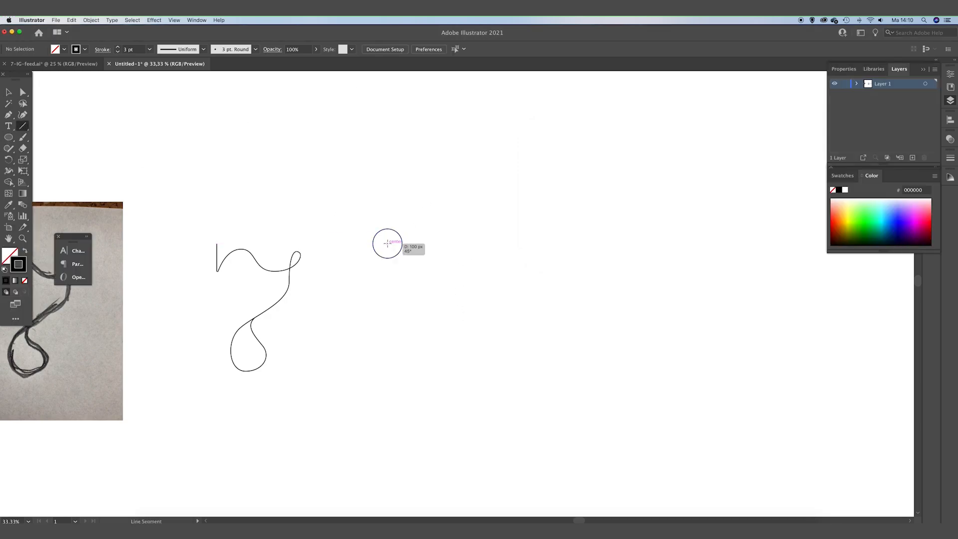
left_click_drag(398, 241, 387, 221)
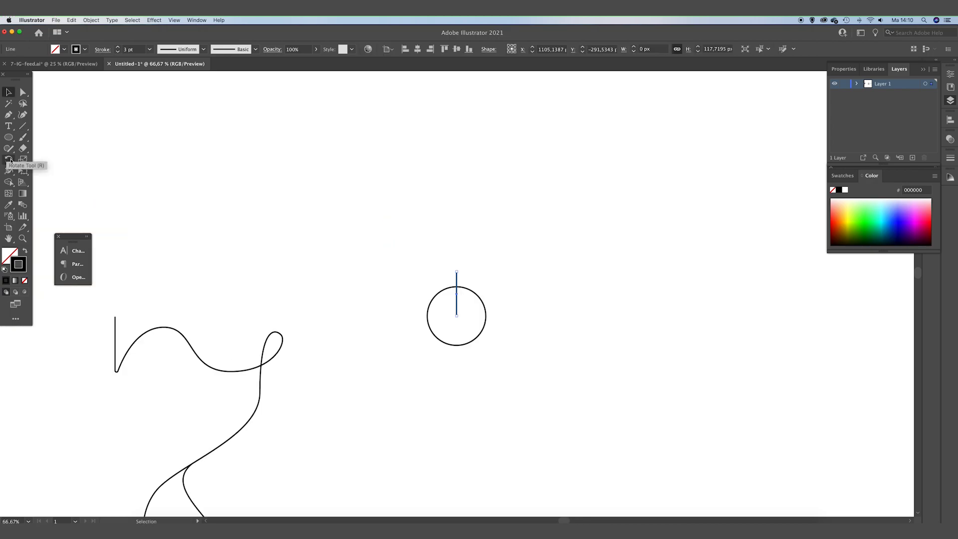
Rotate a copy of the line by 22,5° around the circle's centre.
left_click(9, 159)
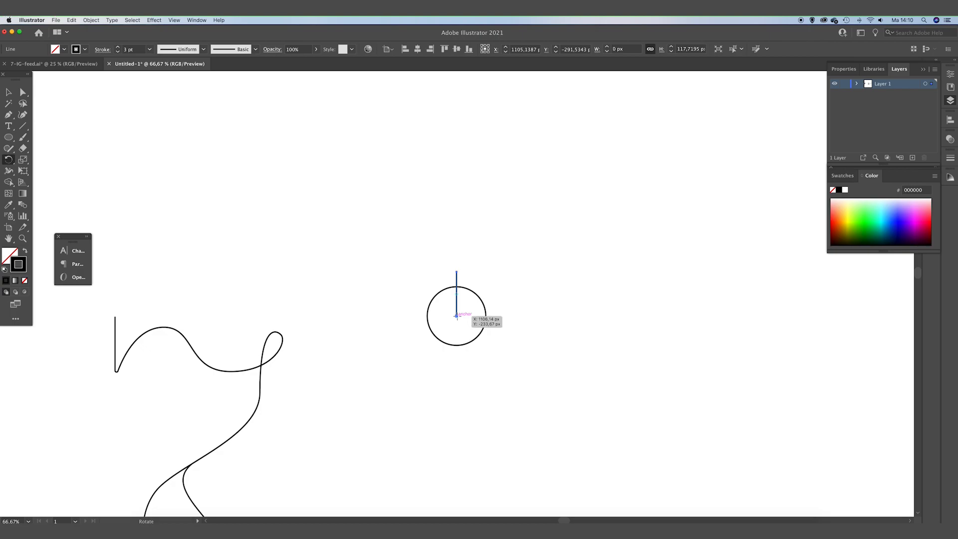
left_click(456, 315, "alt")
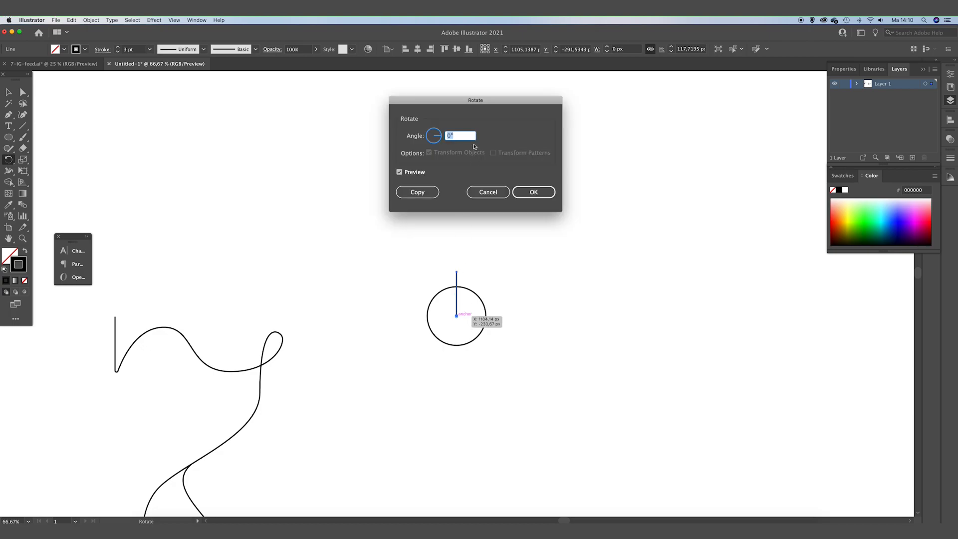
type("22,5")
left_click(427, 197)
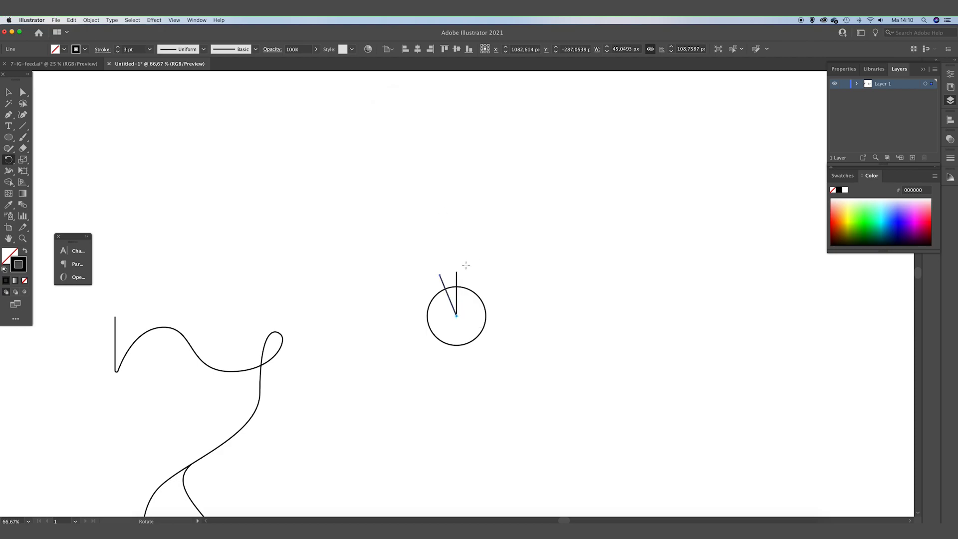
Repeat the rotated copy until the lines form a full ring of spokes around the centre.
key("super+d")
key("super+d")
key("super+d")
key("super+d")
key("super+d")
key("super+d")
key("super+d")
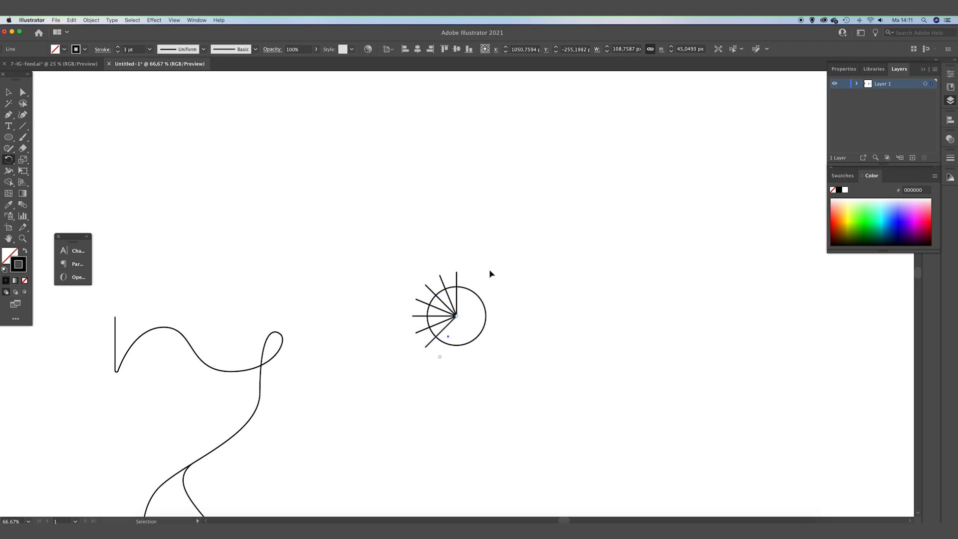
key("super+d")
key("super+d")
key("super+d")
key("super+d")
key("super+d")
key("super+d")
key("super+d")
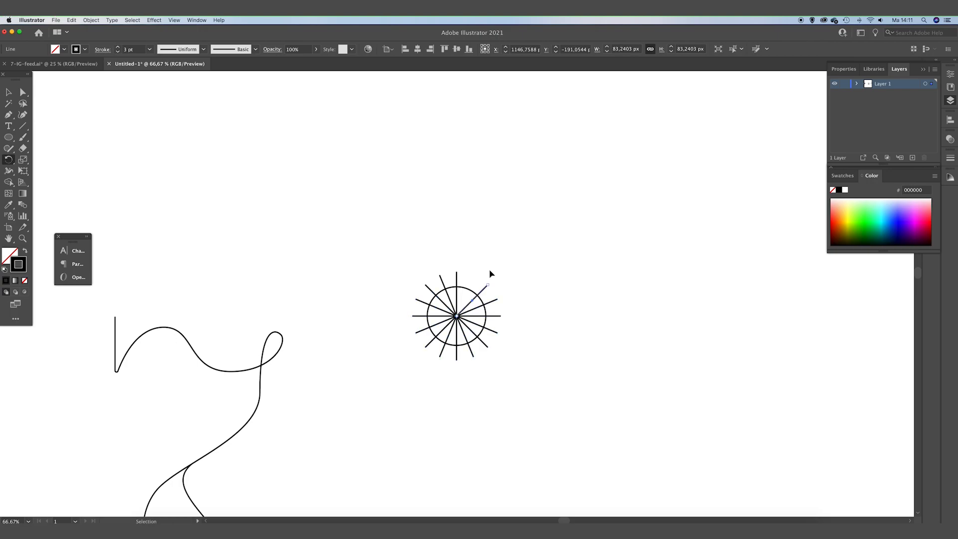
Select the circle and spokes, then use Shape Builder to form the wedge segments inside the circle and remove the outer spoke ends.
key("v")
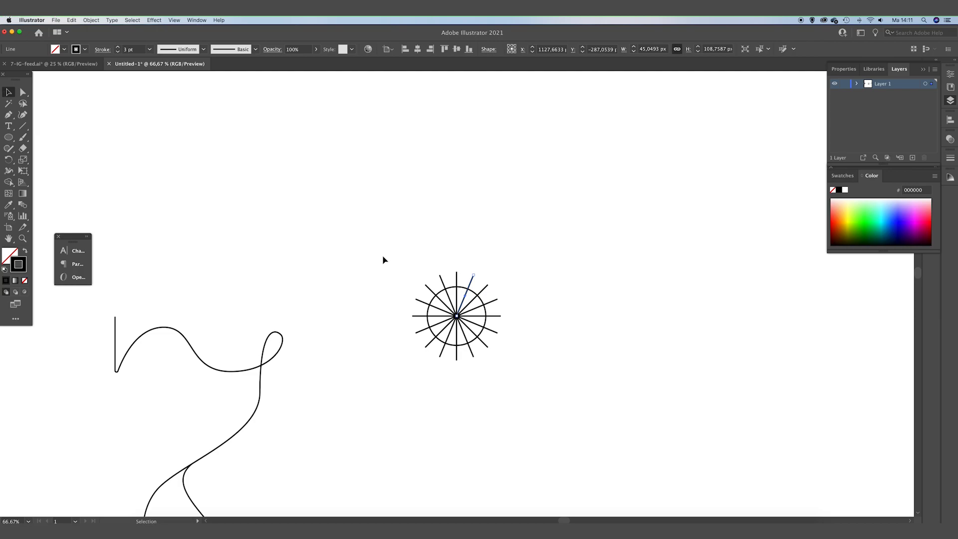
left_click(382, 259)
left_click_drag(583, 437, 586, 436)
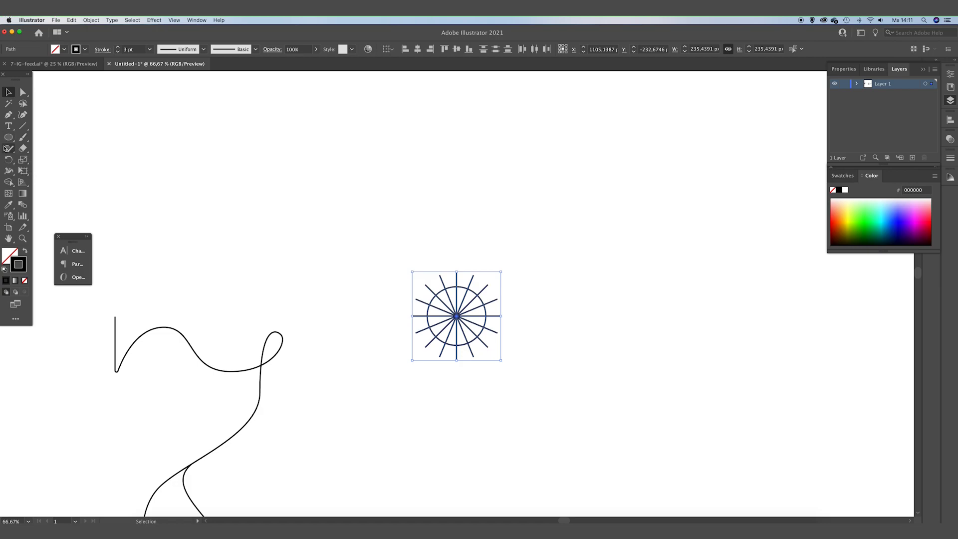
key("shift+m")
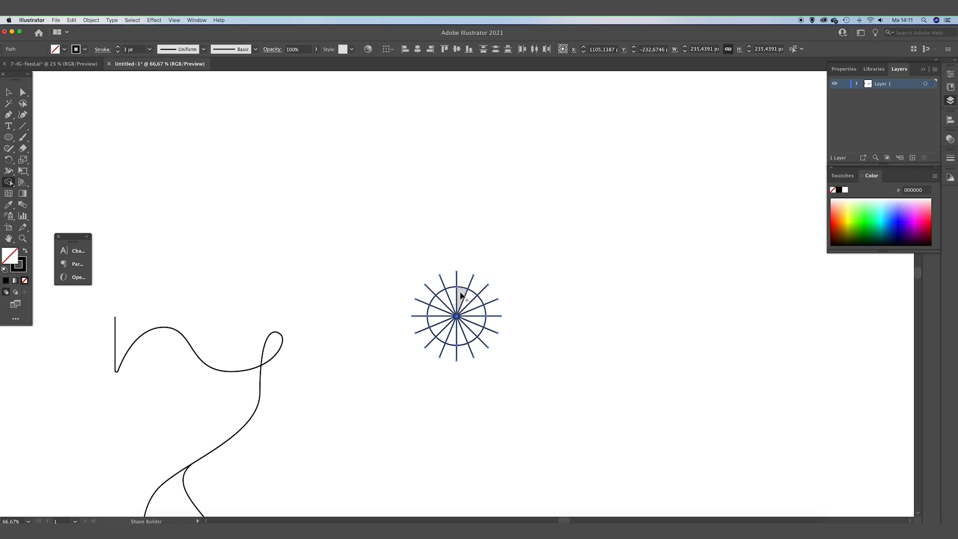
left_click(461, 295)
left_click(476, 321)
left_click(468, 326)
left_click(465, 334)
left_click(462, 337)
left_click(452, 338)
left_click(441, 333)
left_click(436, 327)
left_click(433, 321)
left_click(437, 313)
left_click_drag(442, 306, 444, 300)
mouse_move(430, 285)
left_mouse_down()
mouse_move(485, 294)
mouse_move(483, 341)
mouse_move(464, 353)
mouse_move(434, 338)
mouse_move(423, 322)
mouse_move(438, 282)
left_mouse_up()
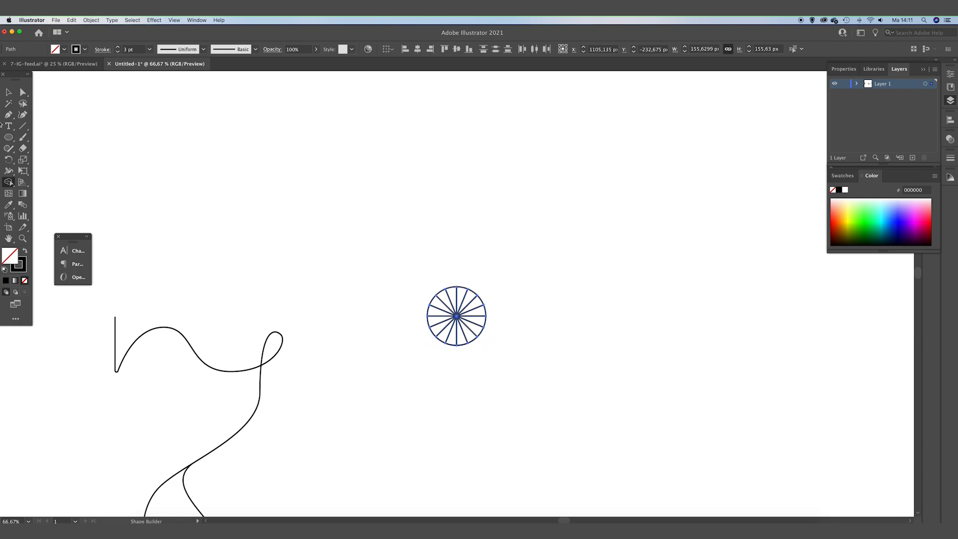
left_click(8, 93)
left_click(294, 142)
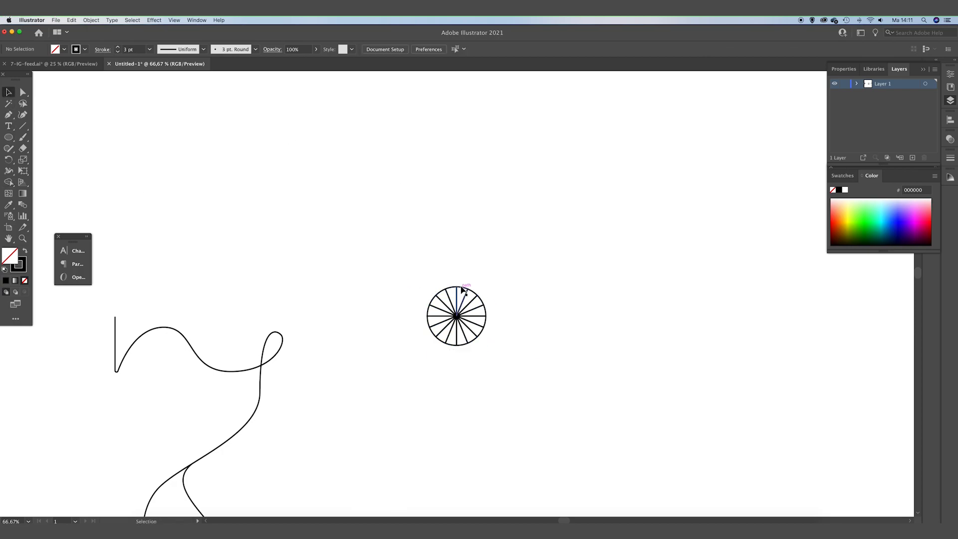
Select alternating wedge segments of the circle and give them a black fill with no stroke.
left_click(462, 289)
left_click(484, 302, "shift")
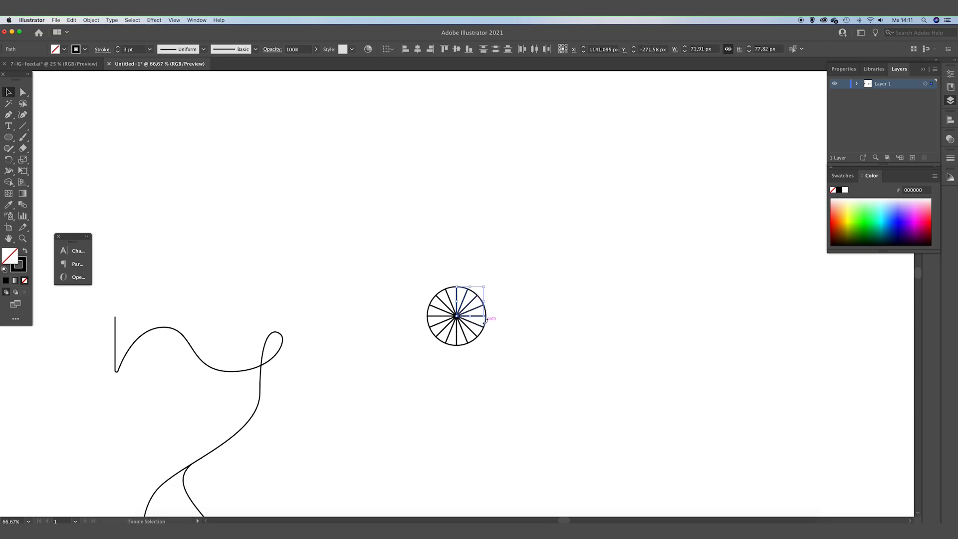
left_click(482, 324, "shift")
left_click(473, 341, "shift")
left_click(451, 345, "shift")
left_click(433, 332, "shift")
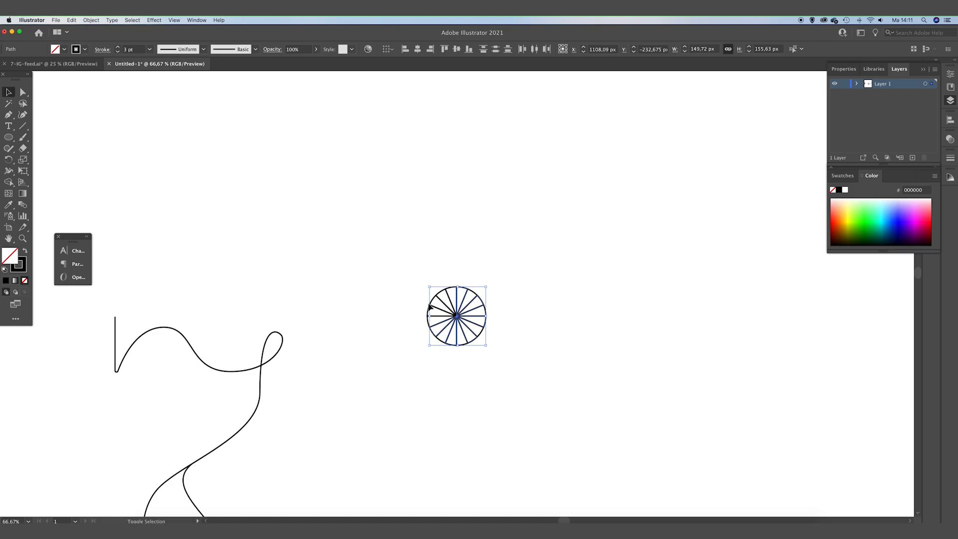
left_click(430, 307, "shift")
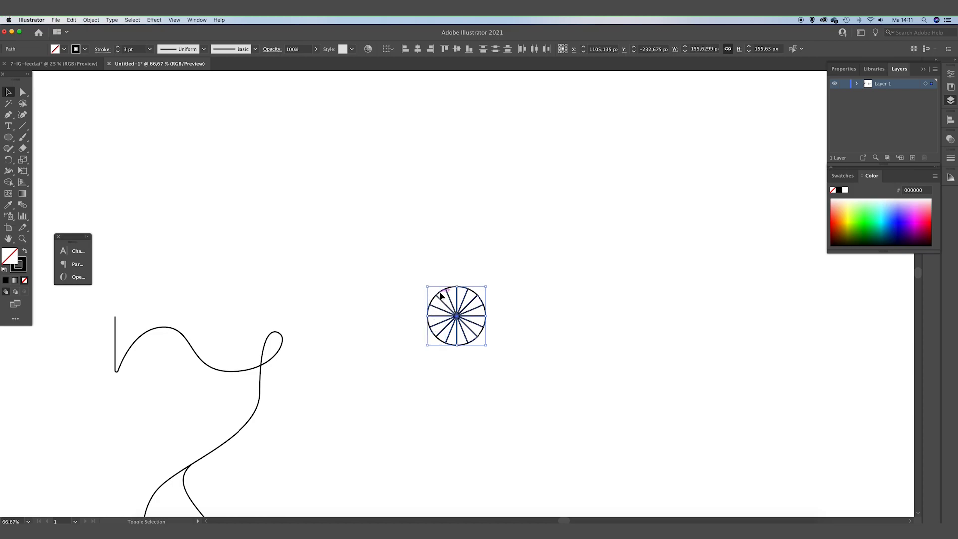
left_click(24, 251)
Select the remaining wedges and fill them with white (ffffff), removing their stroke.
left_click(451, 299)
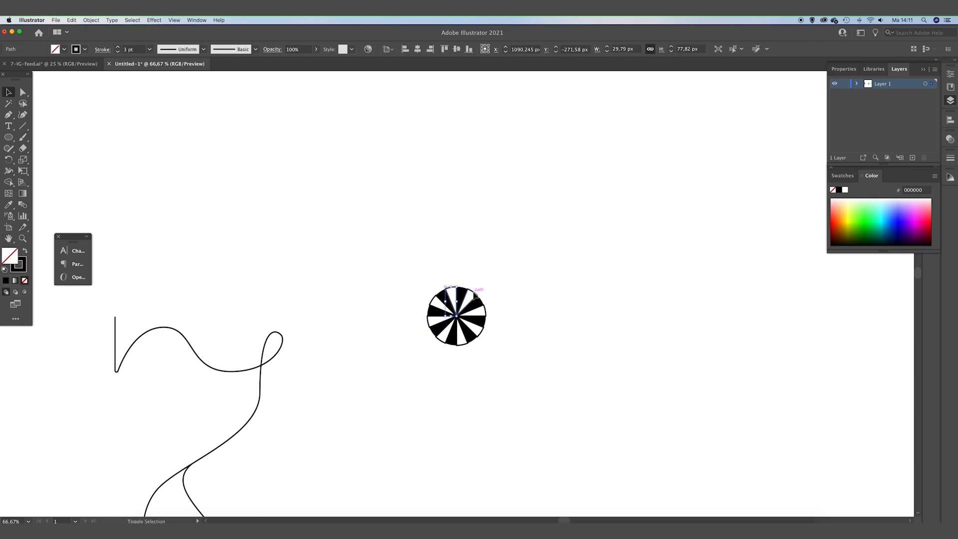
left_click(473, 295, "shift")
left_click(485, 310, "shift")
left_click(482, 330, "shift")
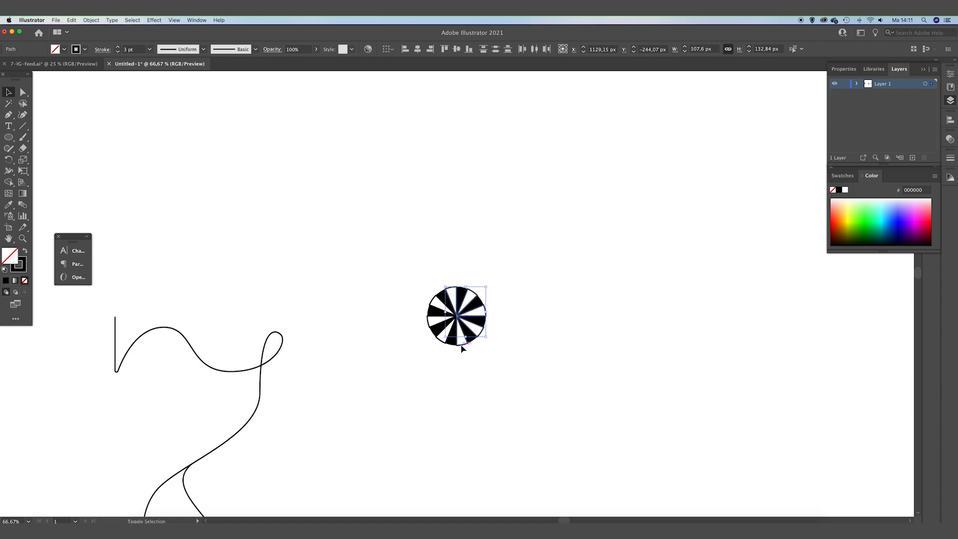
left_click(461, 346, "shift")
left_click(440, 341, "shift")
left_click(429, 323, "shift")
left_click(432, 302, "shift")
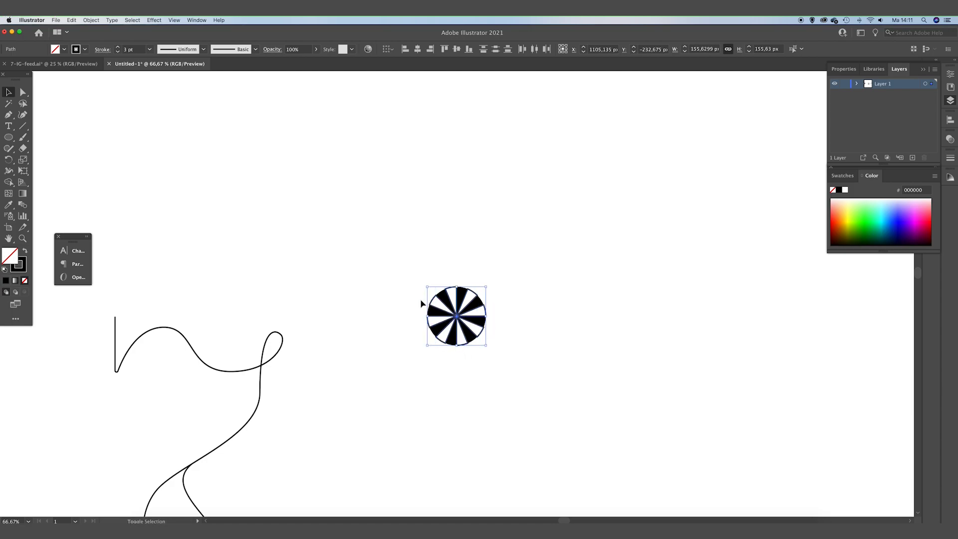
left_click(25, 254)
double_click(10, 255)
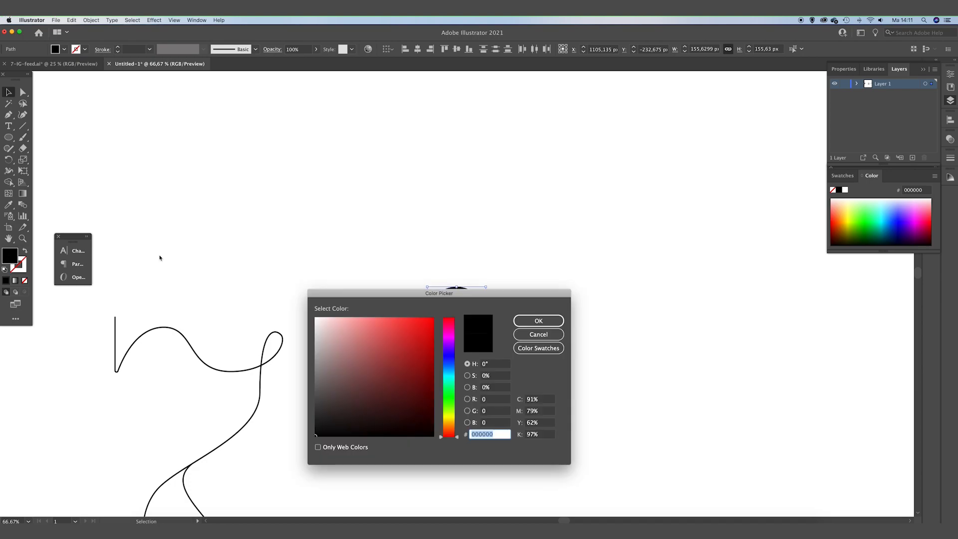
left_click_drag(389, 339, 312, 305)
left_click(537, 320)
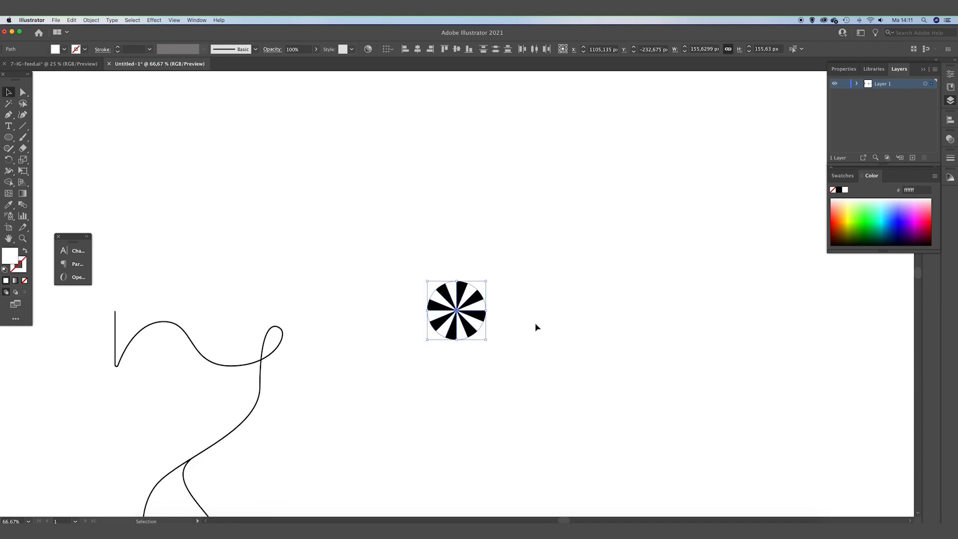
Select all parts of the segmented circle and group them.
left_click(517, 270)
scroll(478, 309, "left", 2)
scroll(479, 309, "down", 1)
left_click_drag(438, 349, 402, 385)
key("super+minus")
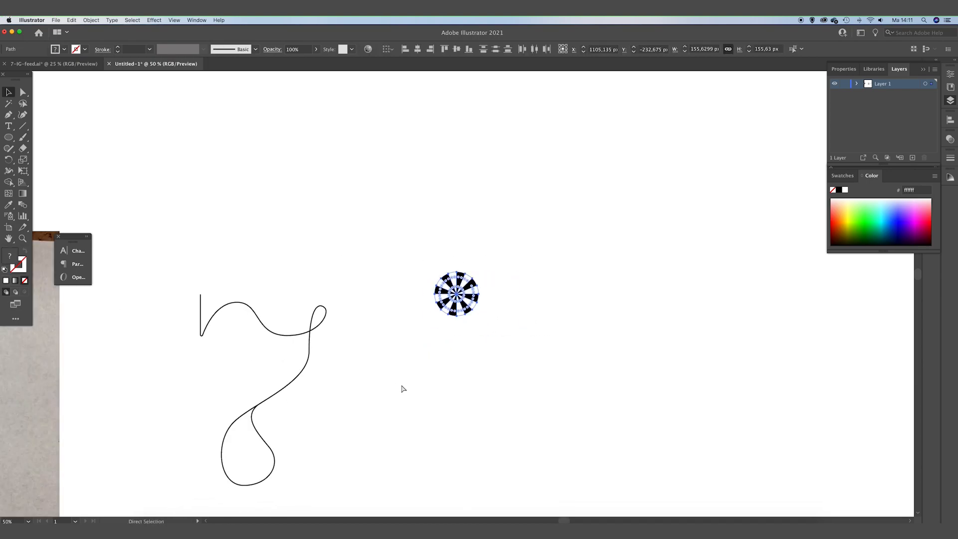
left_click_drag(520, 330, 427, 265)
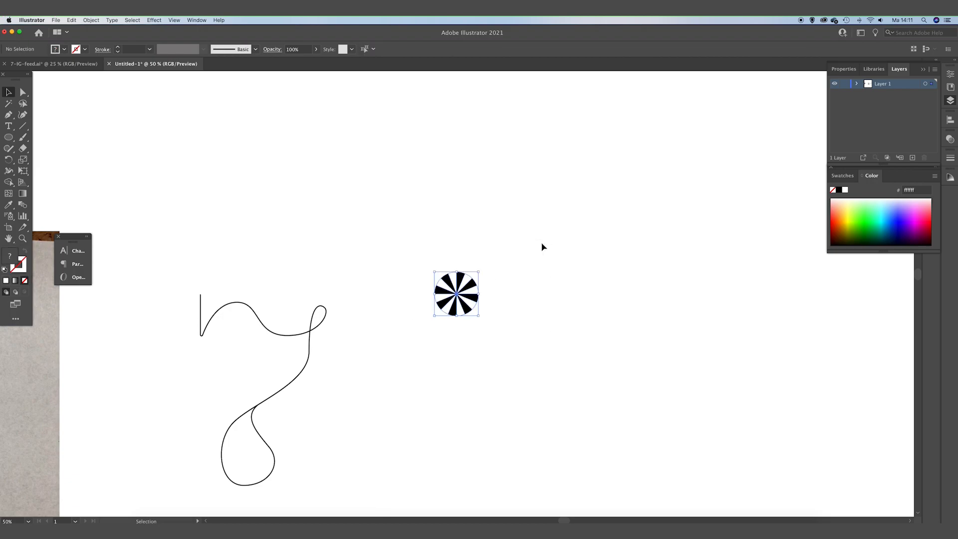
key("super+g")
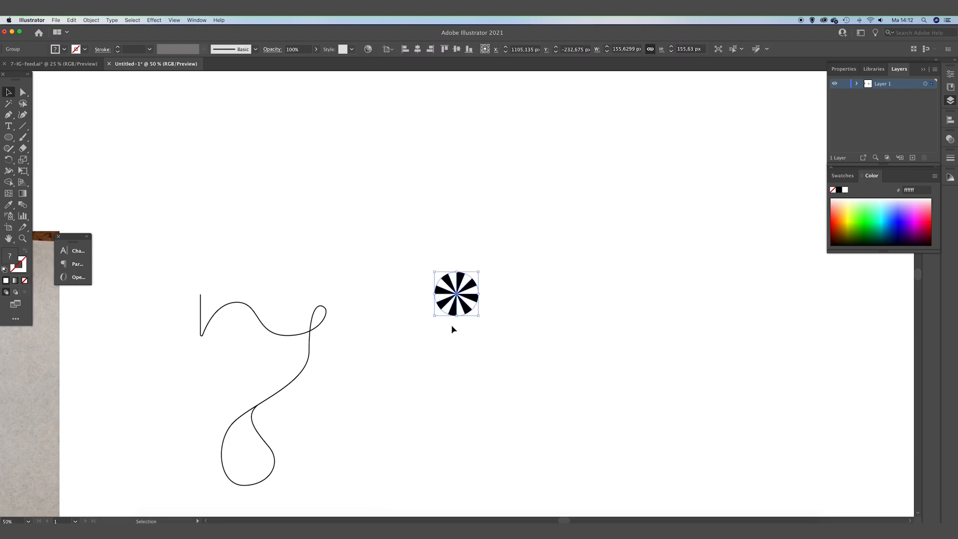
Duplicate the grouped circle horizontally to the right and nudge the copy slightly closer to the original.
left_click_drag(380, 376, 594, 233)
left_click_drag(487, 312, 685, 312)
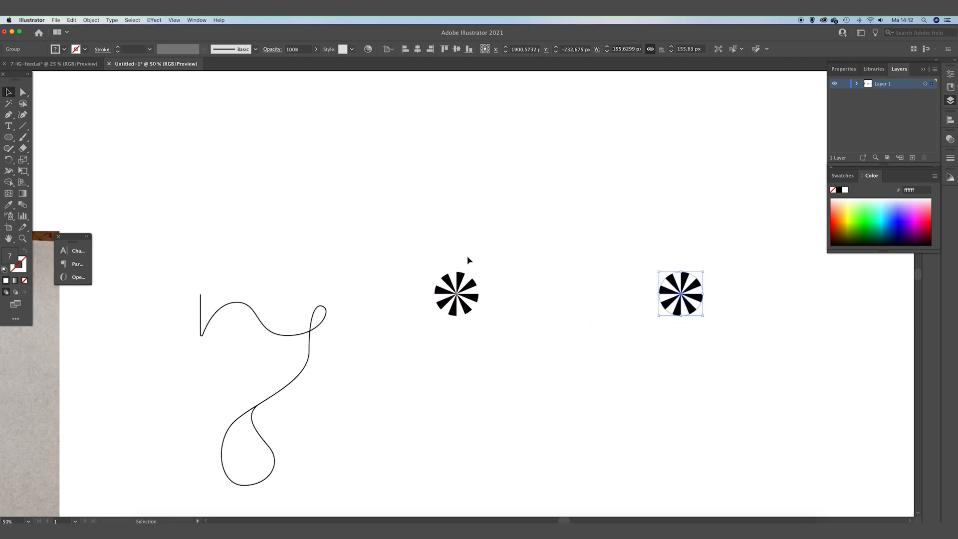
left_click_drag(376, 231, 761, 398)
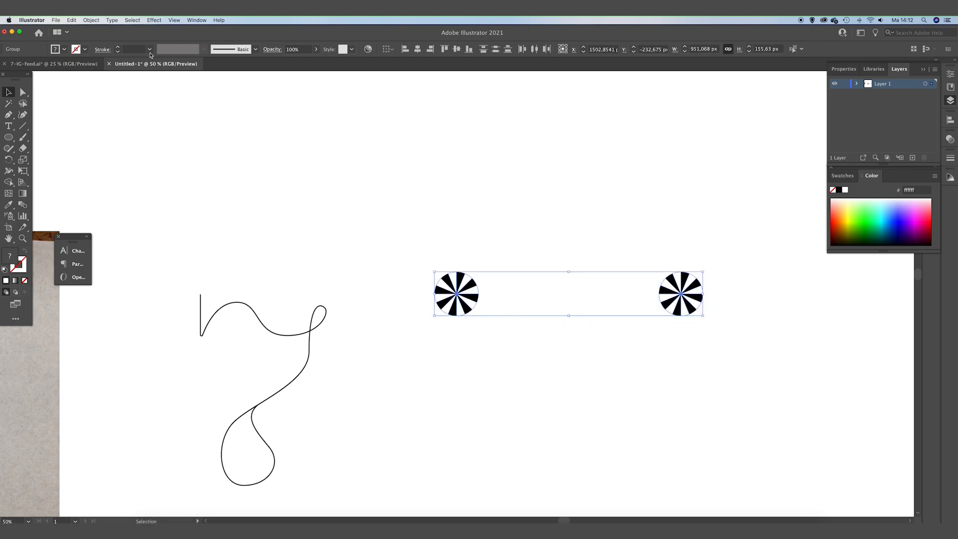
left_click(476, 230)
left_click(454, 281)
left_click_drag(340, 352, 757, 255)
left_click_drag(704, 272, 675, 276)
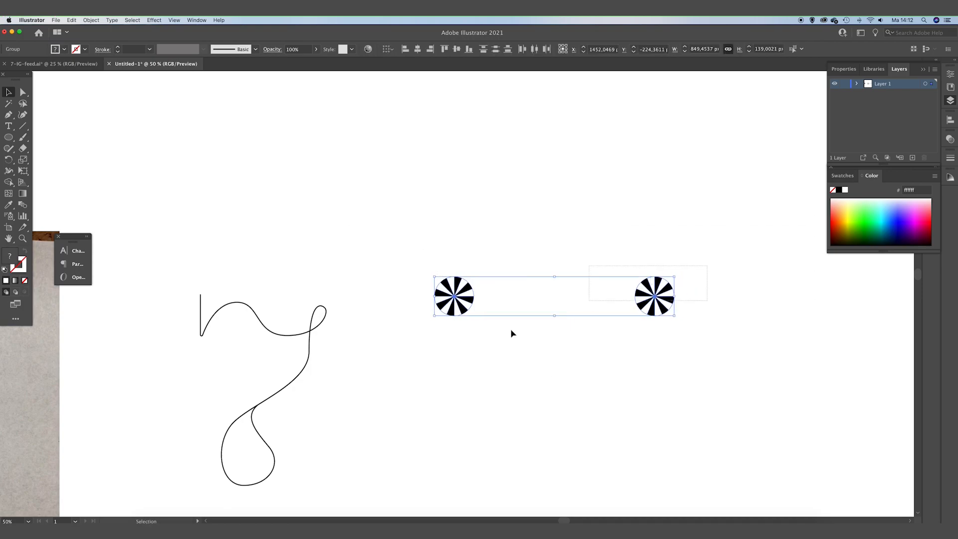
Set the blend options to Specified Steps with 1000 steps.
left_click(91, 20)
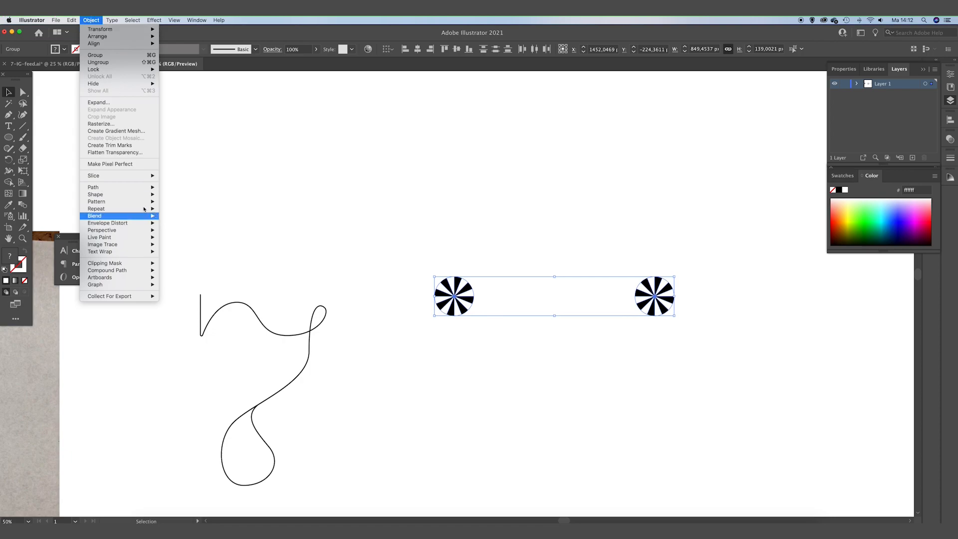
mouse_move(134, 191)
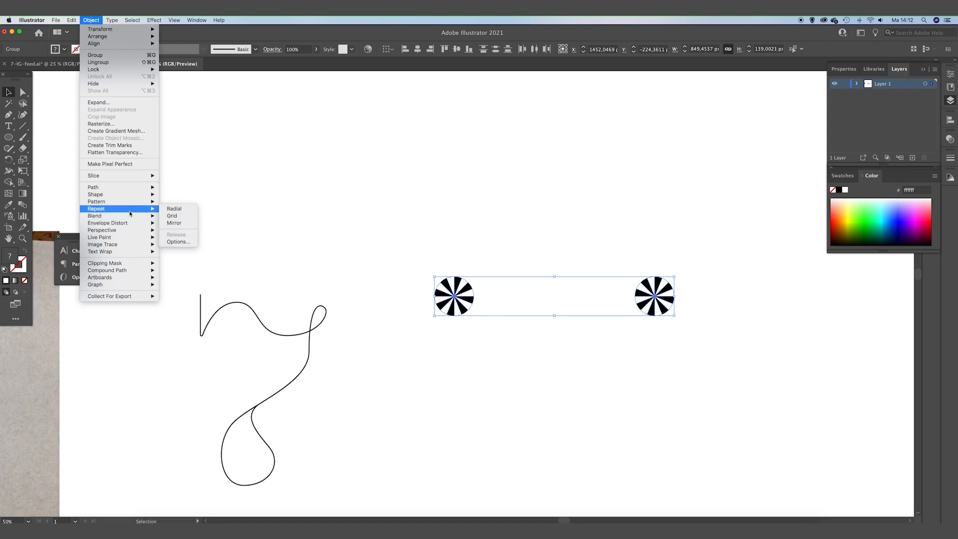
mouse_move(131, 217)
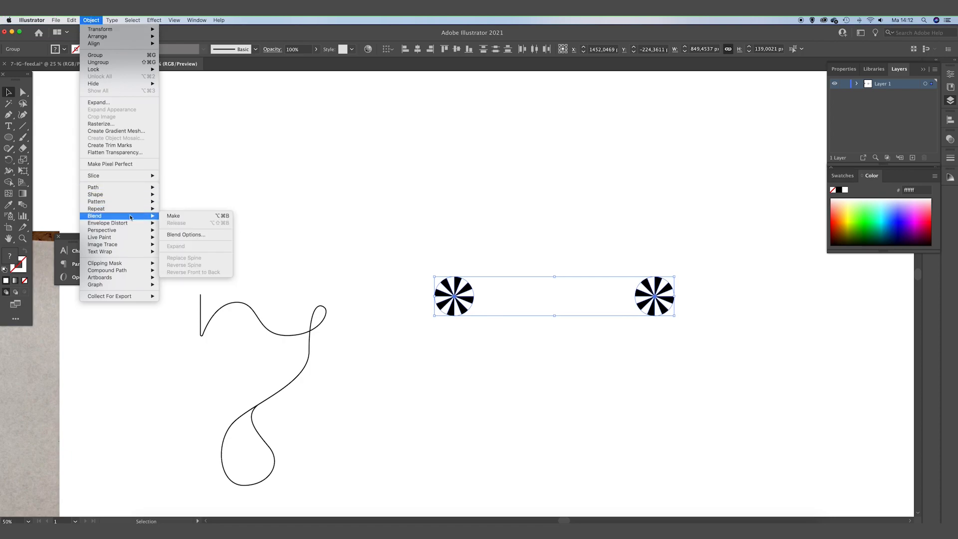
left_click(180, 234)
left_click(427, 239)
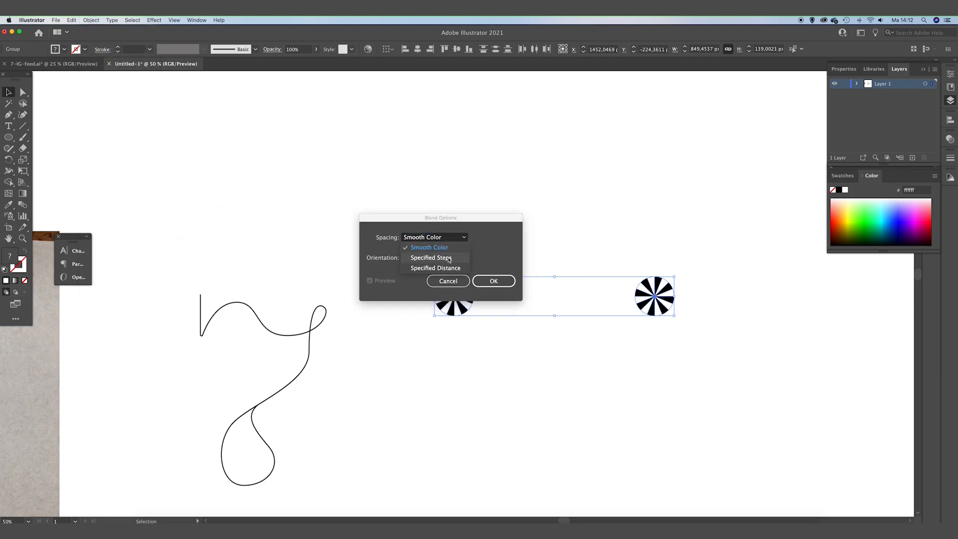
left_click(450, 257)
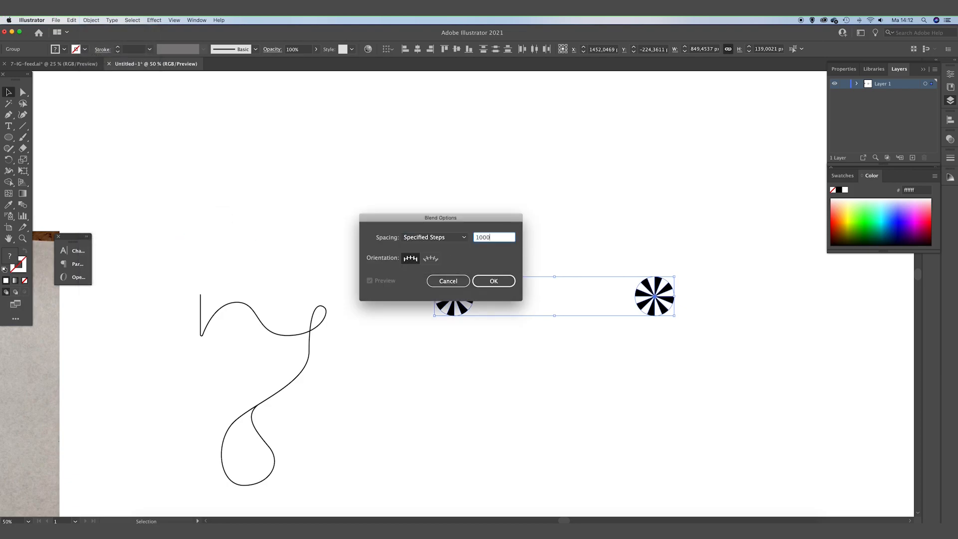
left_click(493, 281)
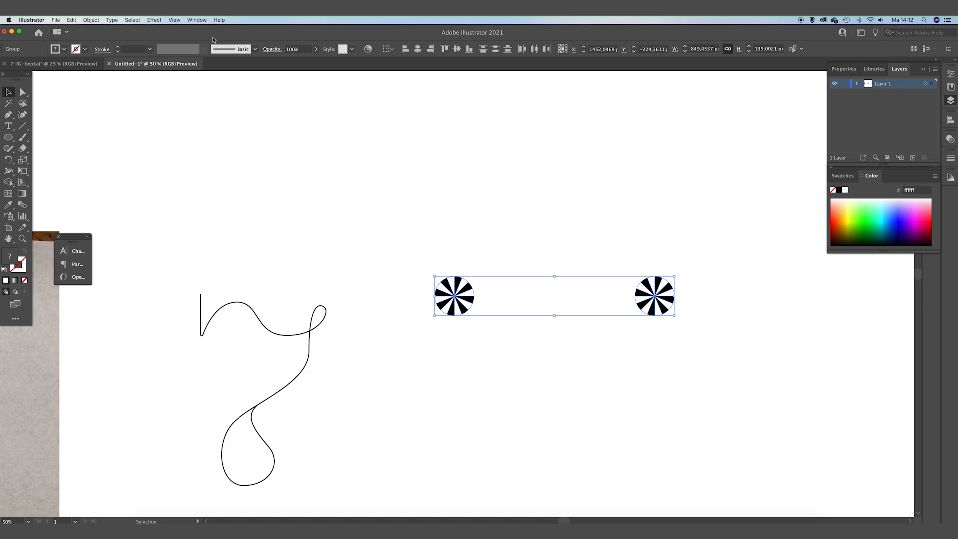
Make a blend between the two striped circles.
left_click(91, 19)
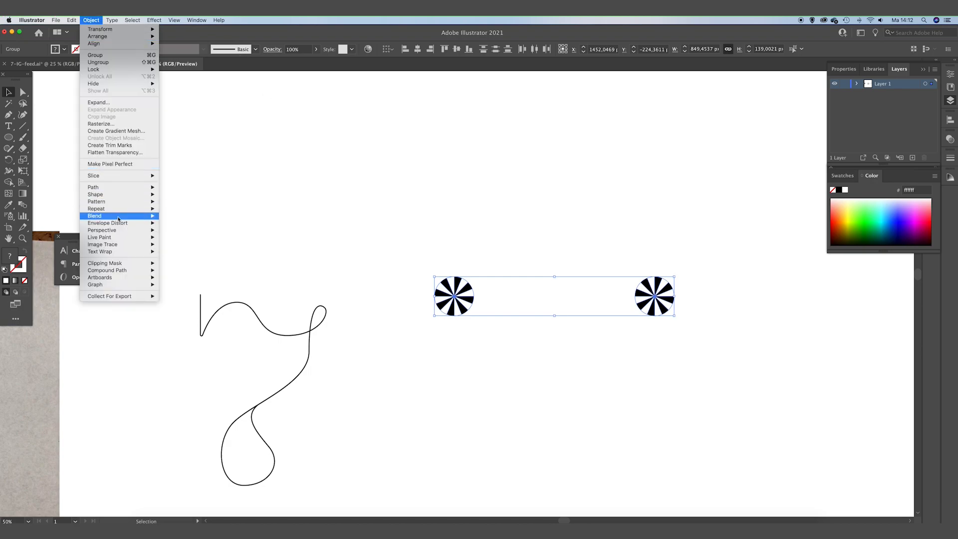
mouse_move(118, 219)
left_click(227, 218)
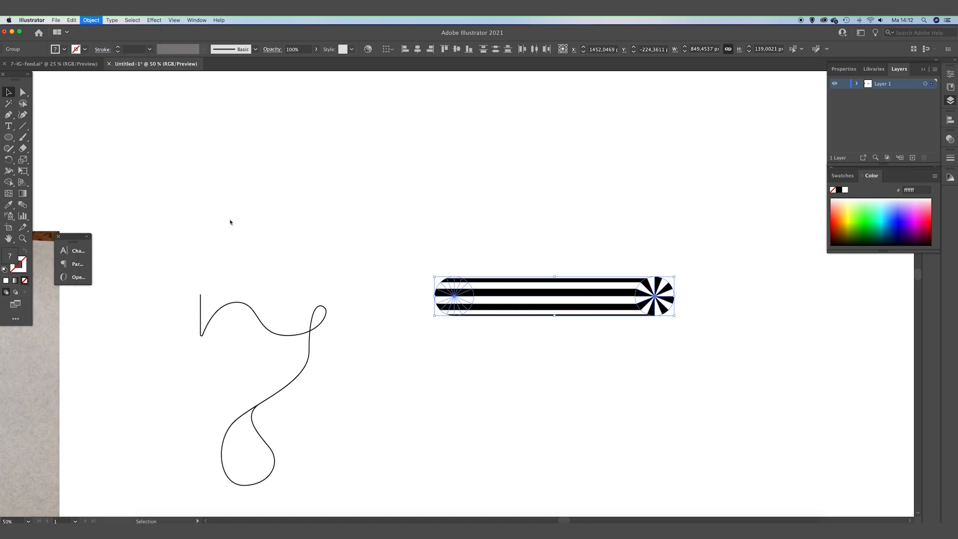
Select the traced letter path together with the blend and replace the blend's spine with that path.
left_click(341, 229)
left_click_drag(340, 229, 361, 225)
left_click_drag(435, 251, 759, 382)
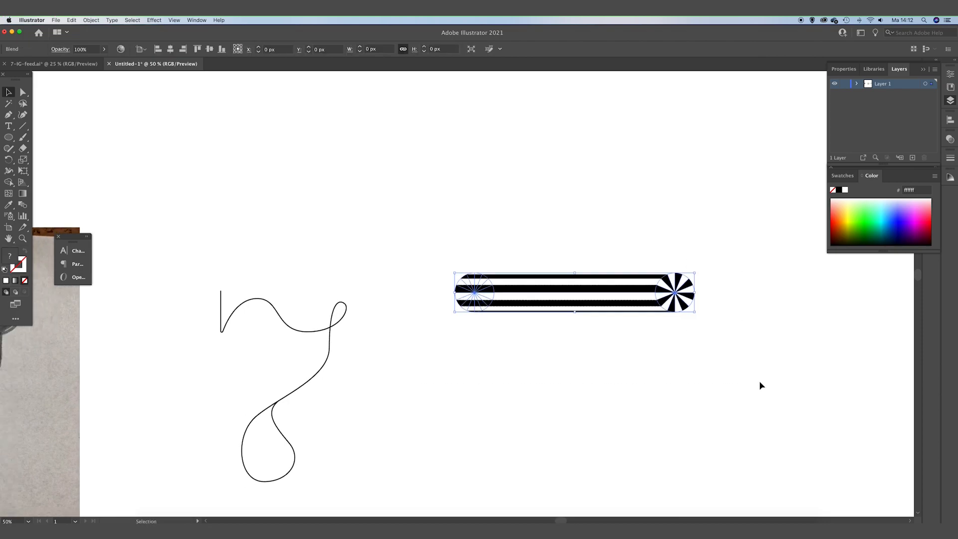
scroll(577, 353, "left", 3)
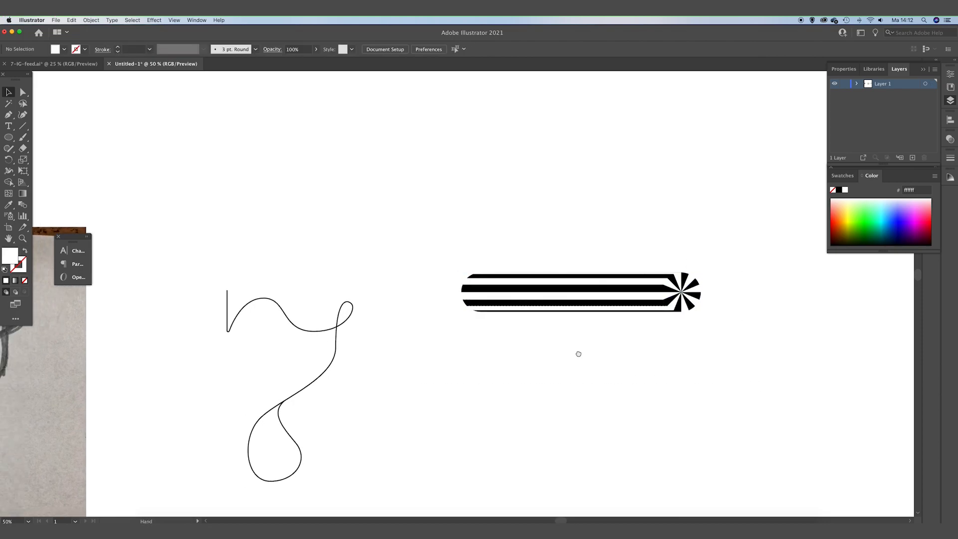
left_click(462, 240)
left_click_drag(314, 249, 449, 421)
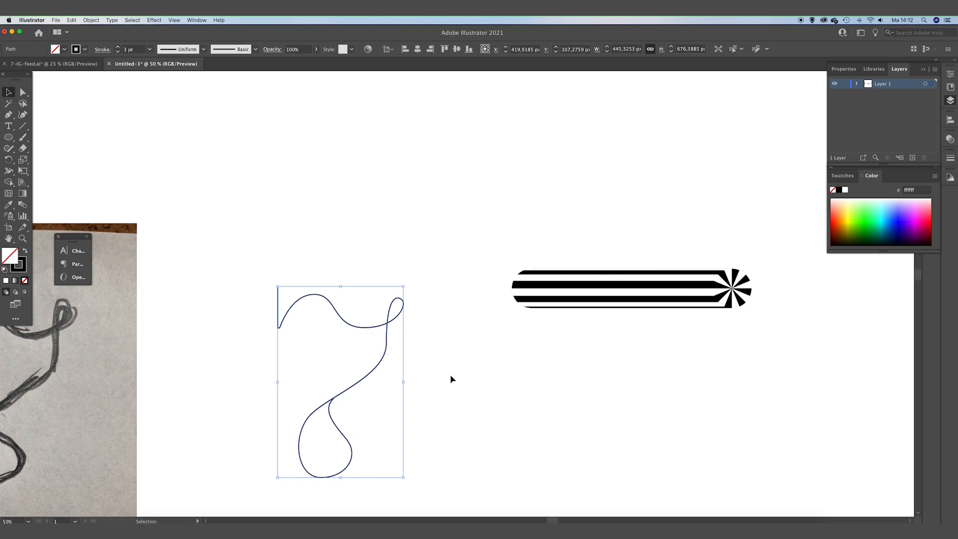
left_click_drag(478, 365, 804, 227)
left_click_drag(208, 245, 448, 423, "shift")
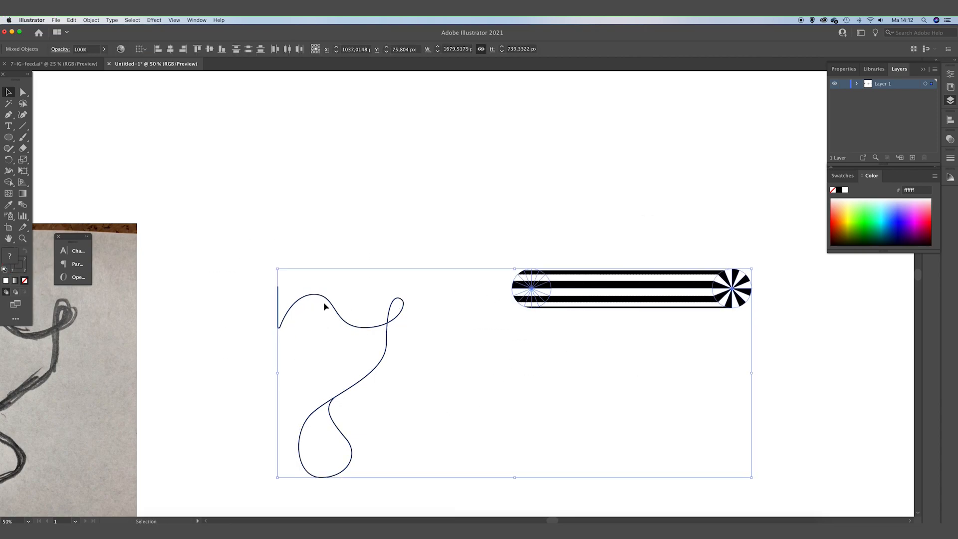
left_click(91, 20)
mouse_move(147, 217)
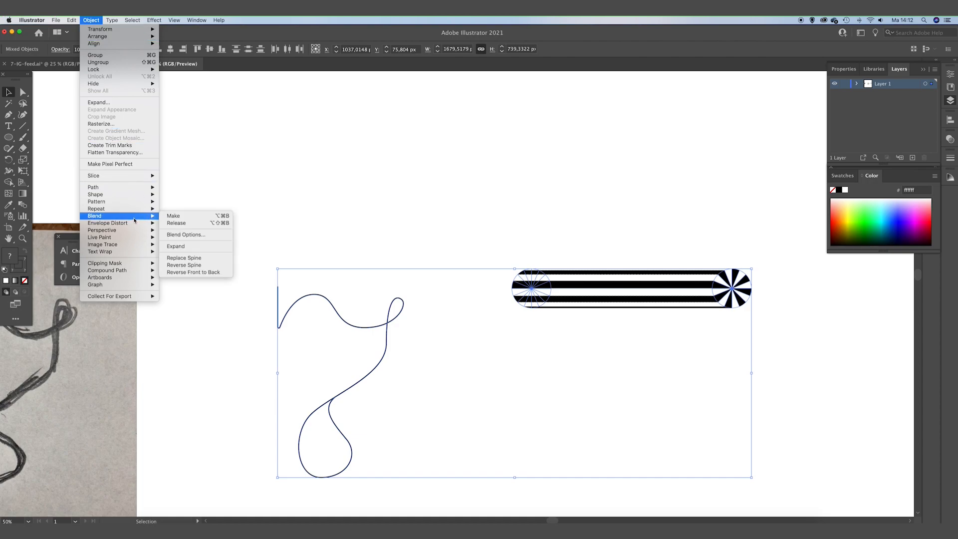
left_click(189, 259)
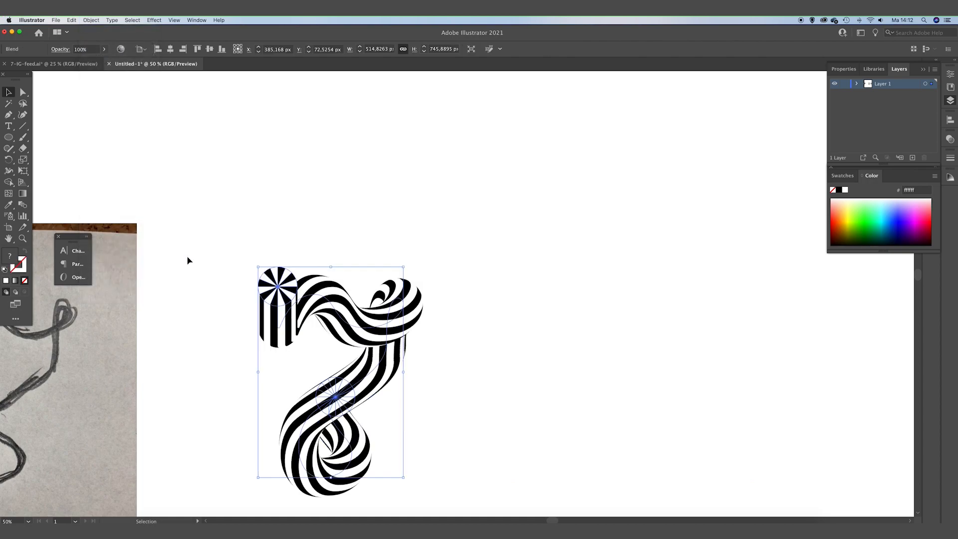
Select the letter blend and reverse its spine.
left_click(409, 209)
left_click_drag(402, 202, 469, 167)
mouse_move(248, 203)
left_mouse_down()
mouse_move(562, 455)
mouse_move(592, 436)
mouse_move(238, 215)
left_mouse_up()
left_click(306, 204)
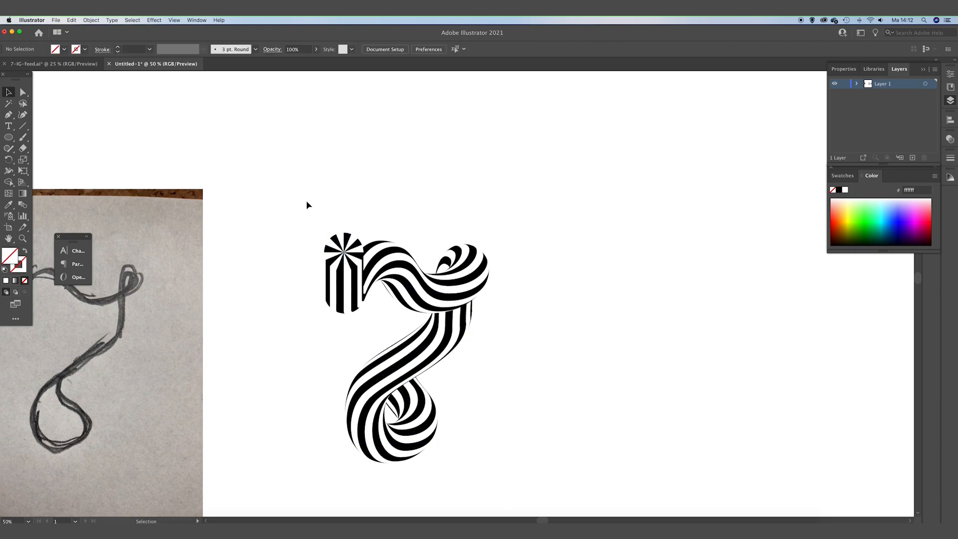
left_click_drag(469, 373, 495, 379)
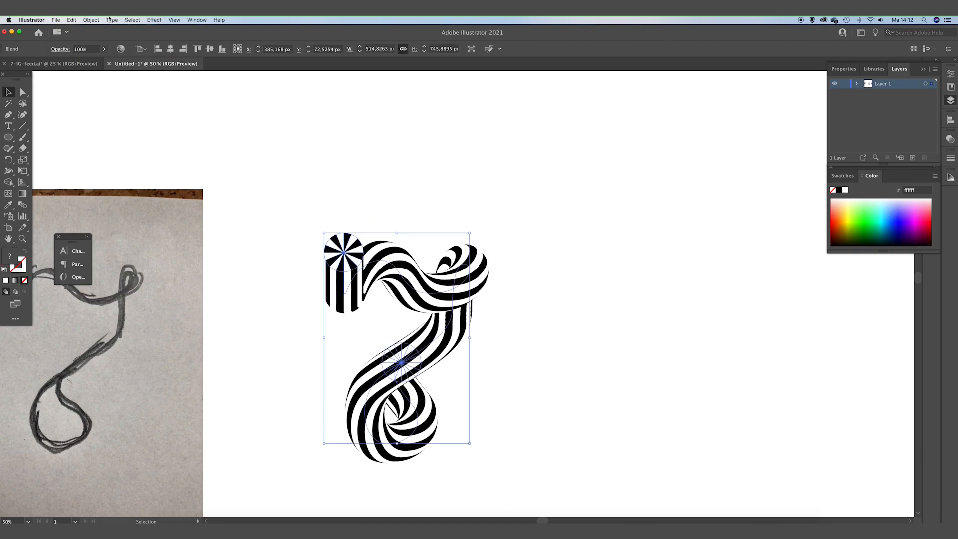
left_click(92, 21)
mouse_move(128, 190)
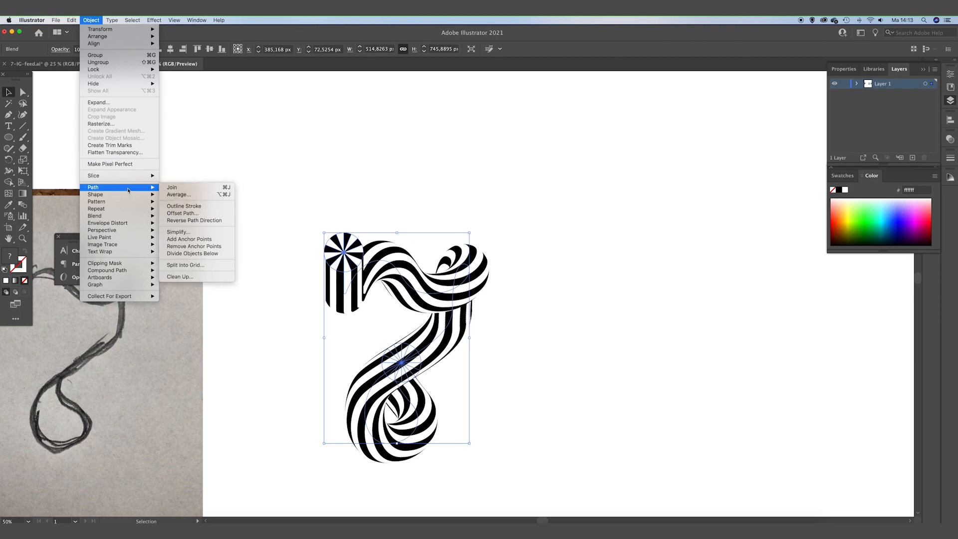
mouse_move(123, 216)
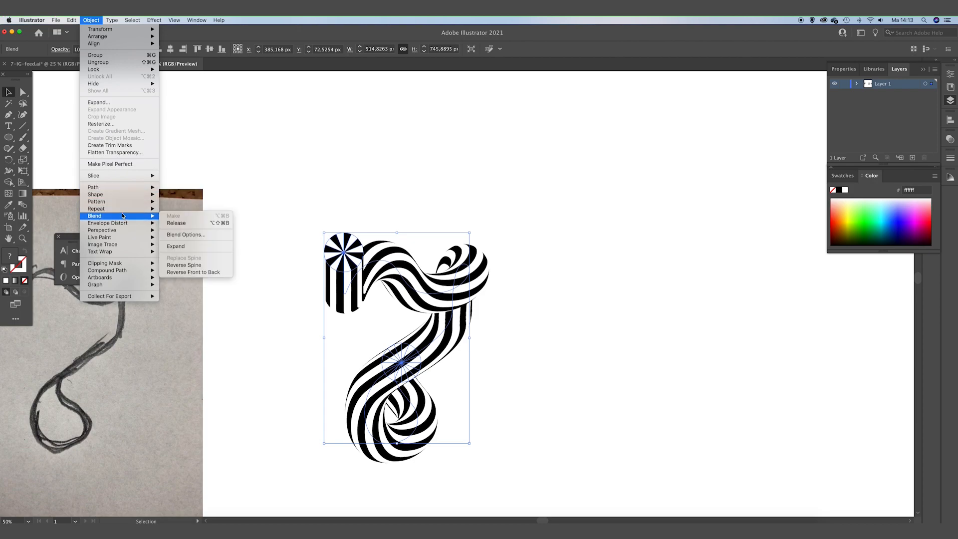
left_click(202, 268)
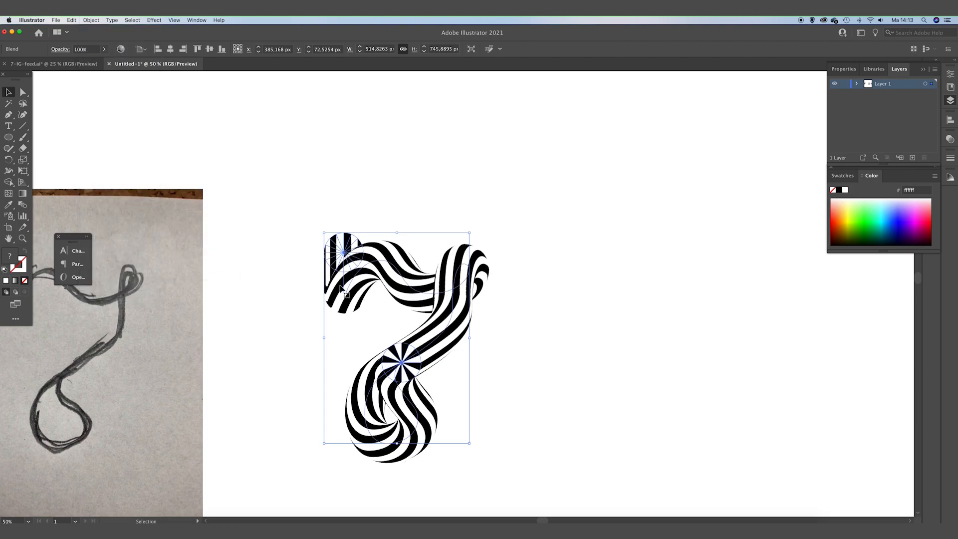
left_click(565, 367)
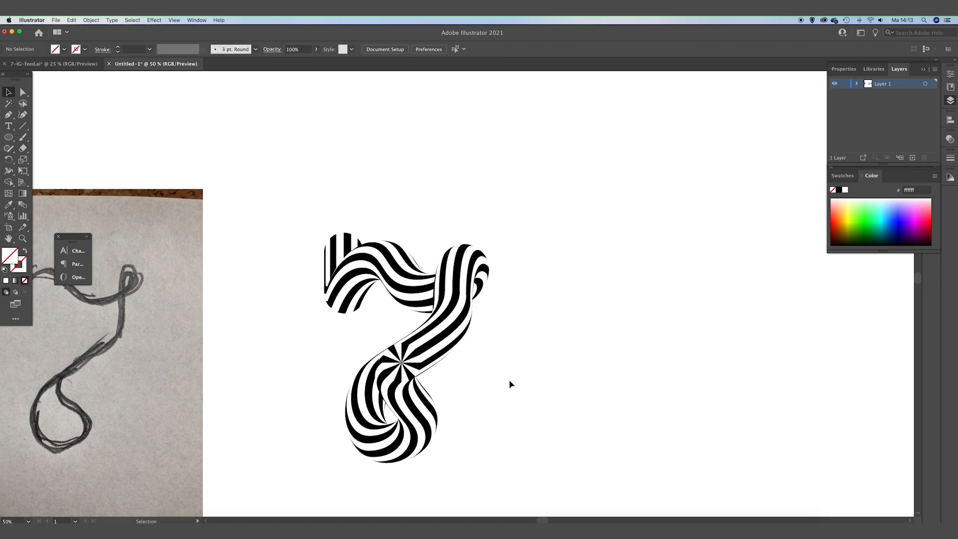
scroll(460, 350, "down", 1)
scroll(460, 351, "left", 1)
scroll(504, 349, "down", 2)
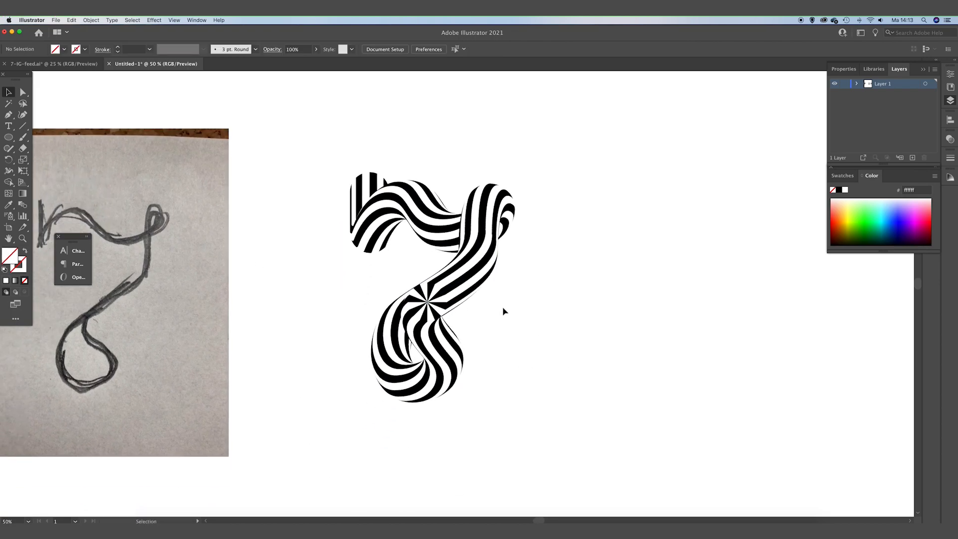
Select the letter blend and adjust the handle of the bottom anchor on its spine with Direct Selection.
key("super+minus")
scroll(483, 363, "up", 1)
left_click(432, 359)
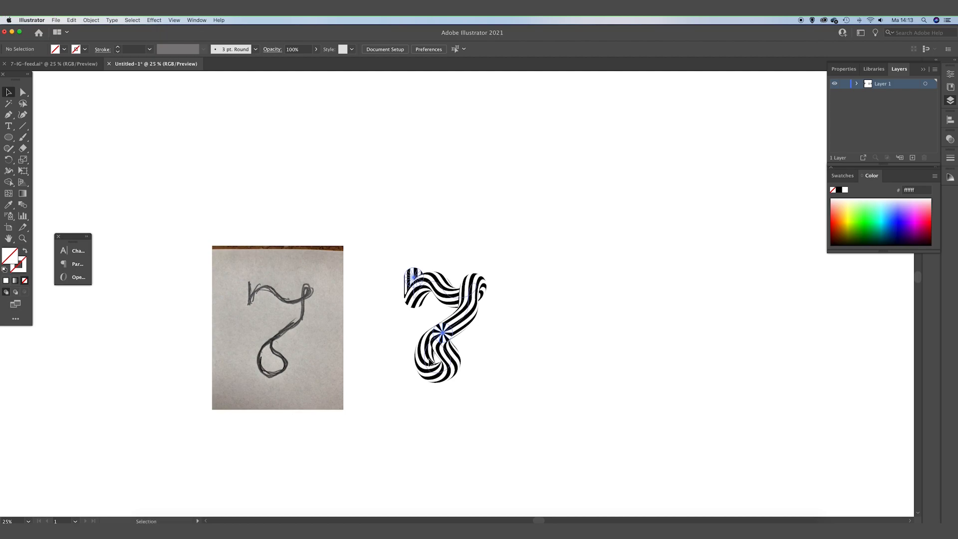
key("super+plus")
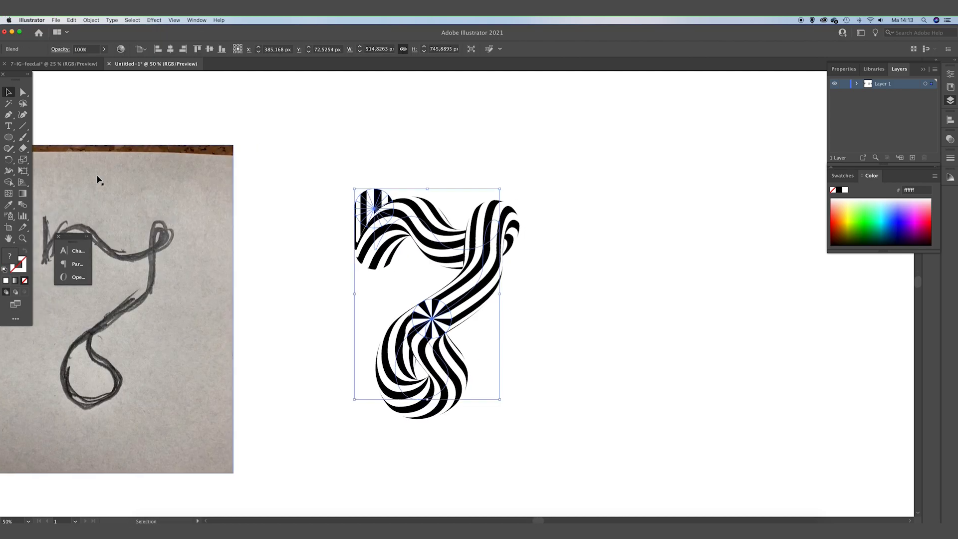
left_click(23, 102)
left_click(22, 93)
left_click(418, 399)
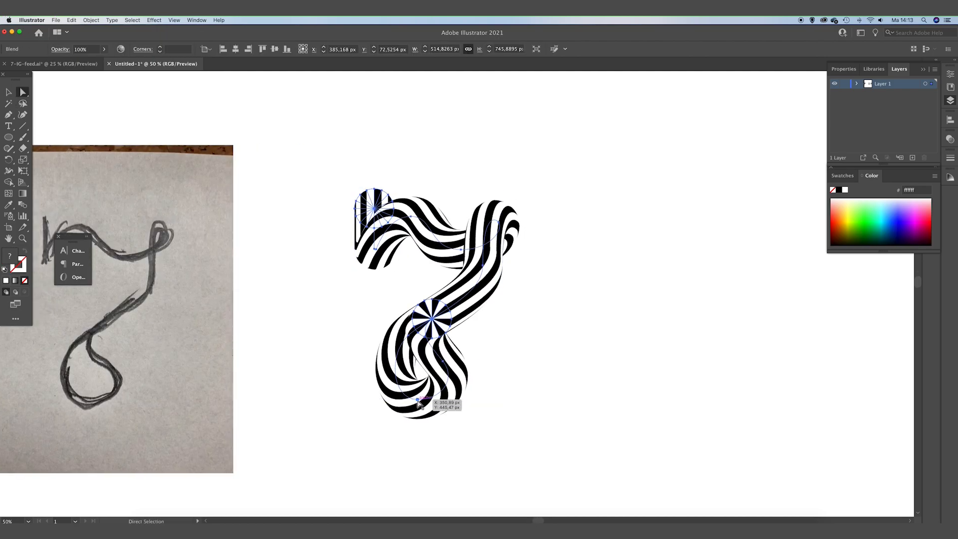
left_click_drag(420, 402, 442, 403)
left_click(417, 400)
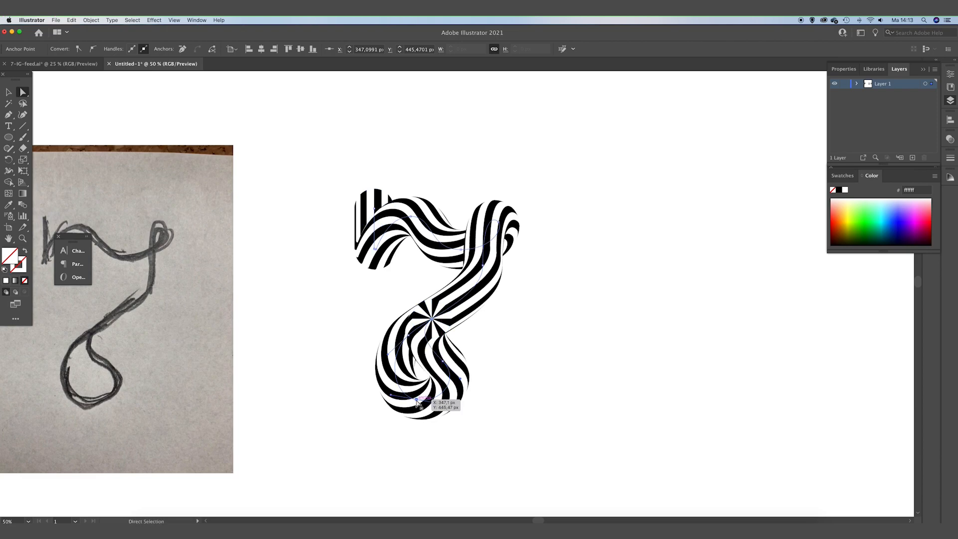
left_click(527, 368)
Move the spine anchor at the upper-right curve of the letter slightly up and left.
scroll(519, 331, "up", 2)
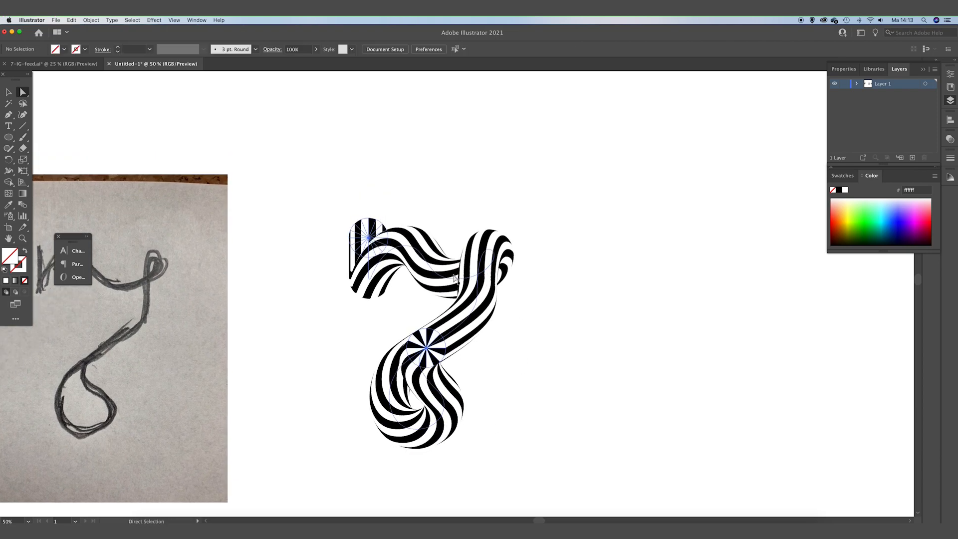
left_click(455, 278)
left_click(479, 249)
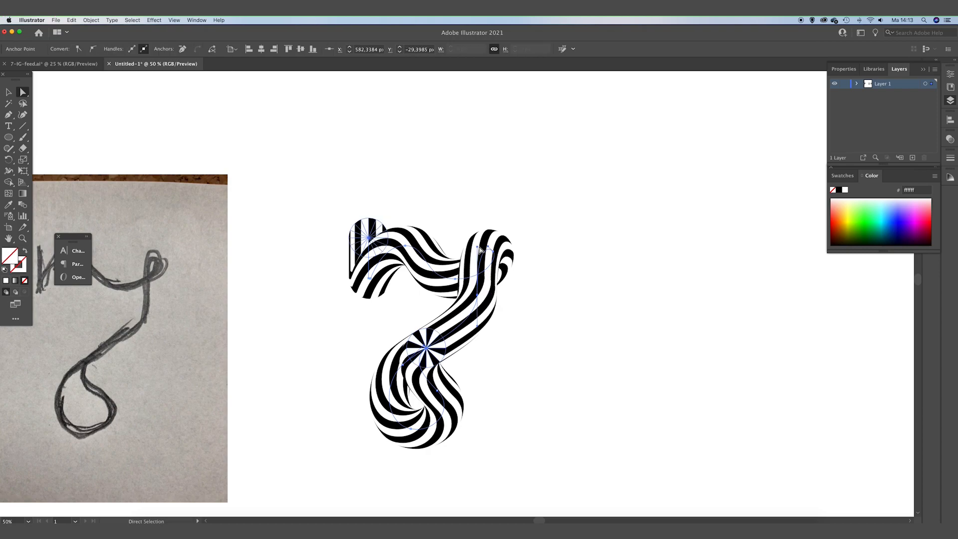
left_click_drag(478, 249, 474, 247)
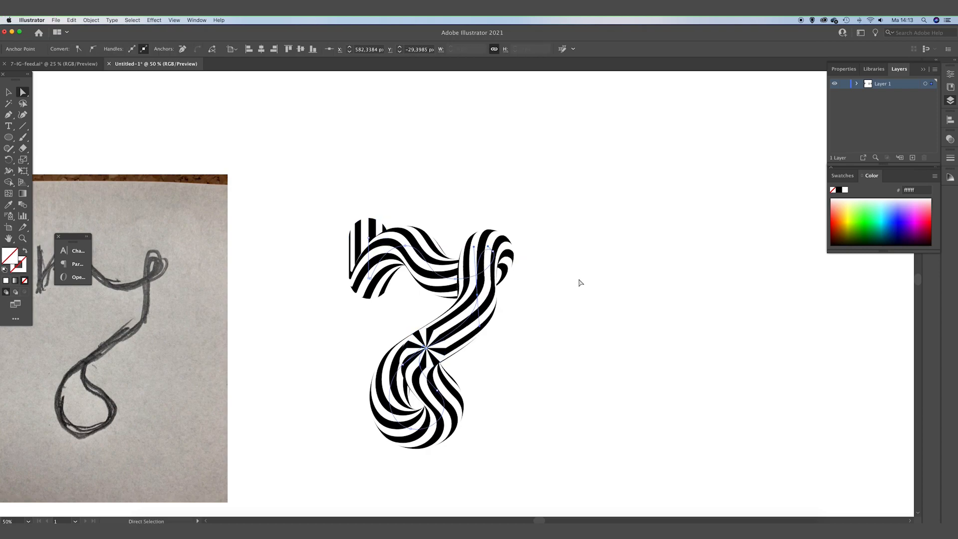
left_click(526, 298)
left_click_drag(532, 283, 535, 280)
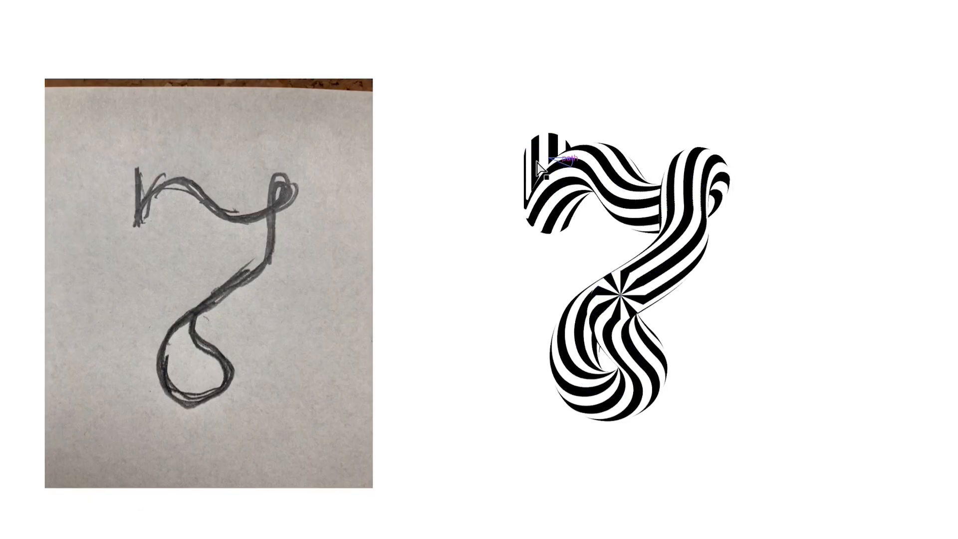
Nudge the spine anchors at the letter's top-left stroke downward and to the right.
left_click(548, 159)
key("shift+Down")
key("shift+Down")
key("shift+Down")
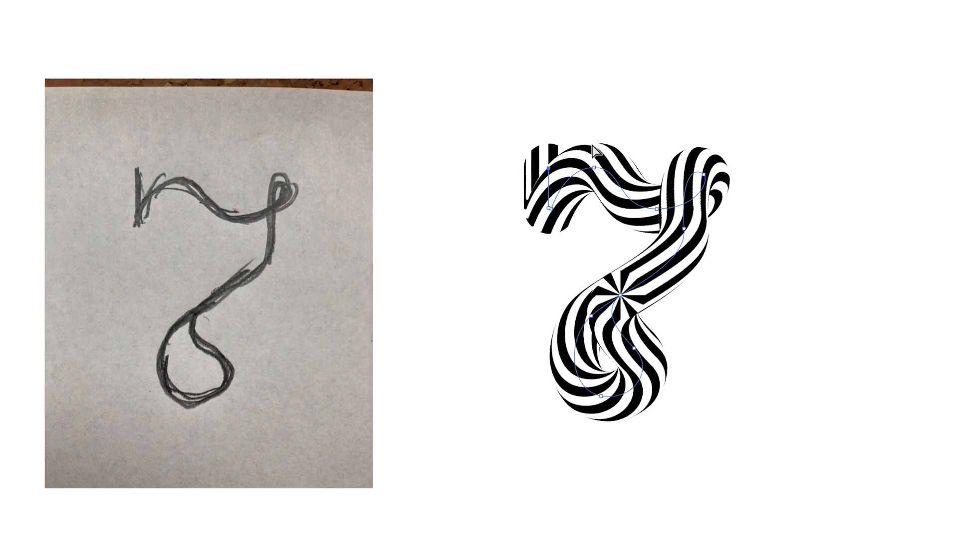
left_click(591, 166)
key("shift+Right")
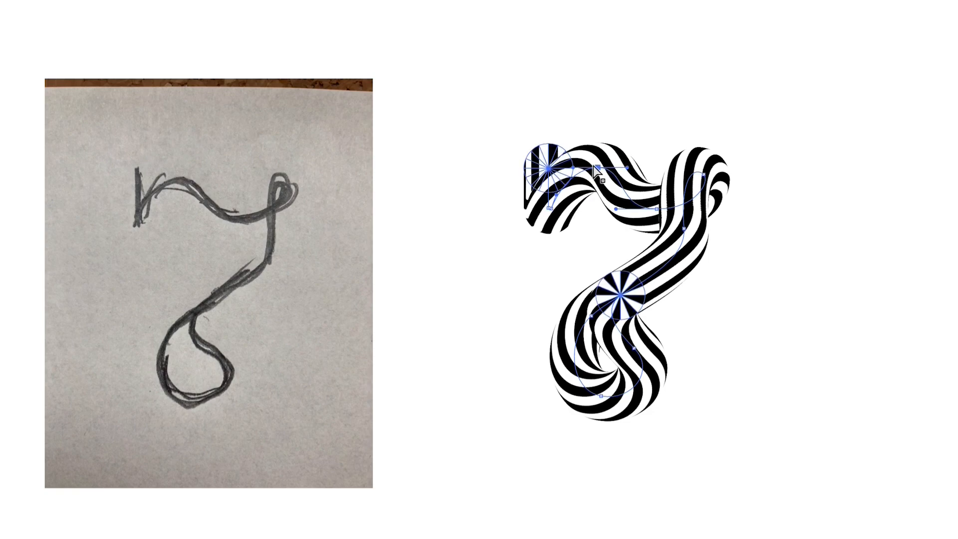
Nudge the anchor at the top stroke's right end rightward and drag its handle up to reshape the curve.
left_click(656, 209)
key("shift+Right")
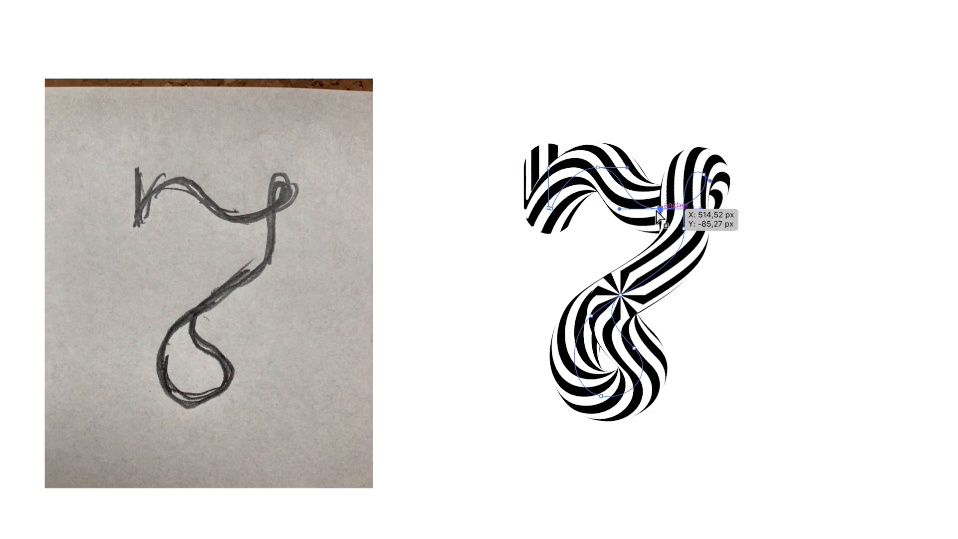
left_click_drag(620, 209, 635, 188)
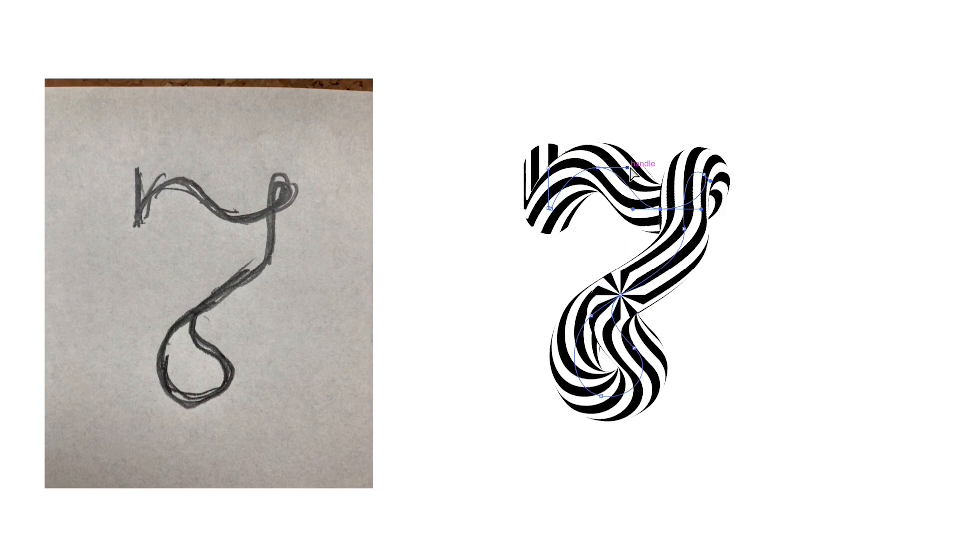
left_click(619, 96)
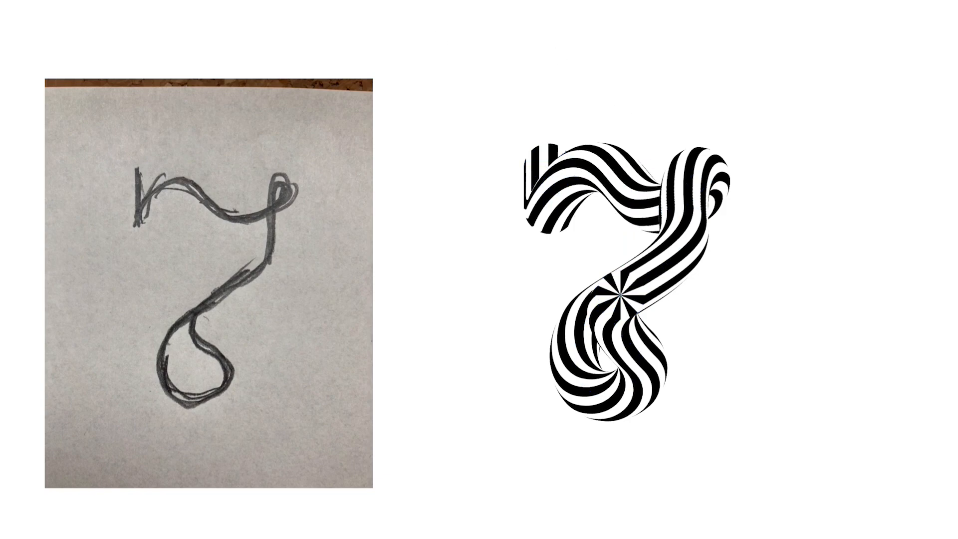
Select the whole letter blend and review the finished striped letterform.
left_click_drag(477, 83, 932, 538)
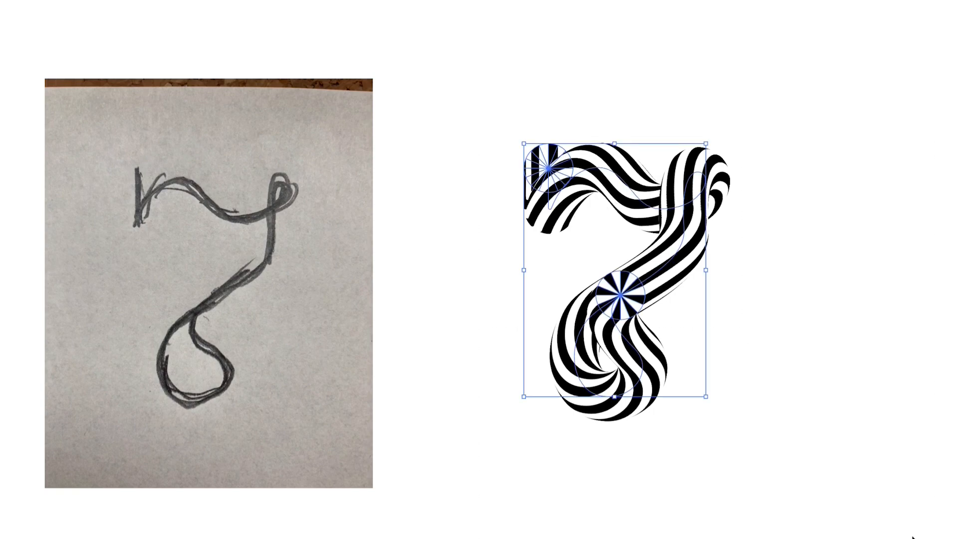
key("a")
left_click_drag(738, 361, 794, 369)
key("v")
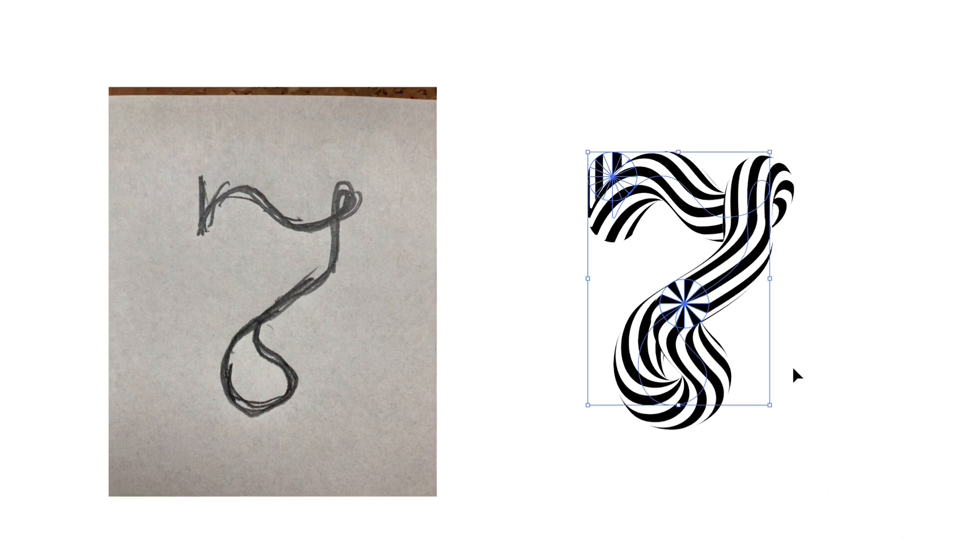
left_click(812, 360)
left_click_drag(935, 156, 899, 184)
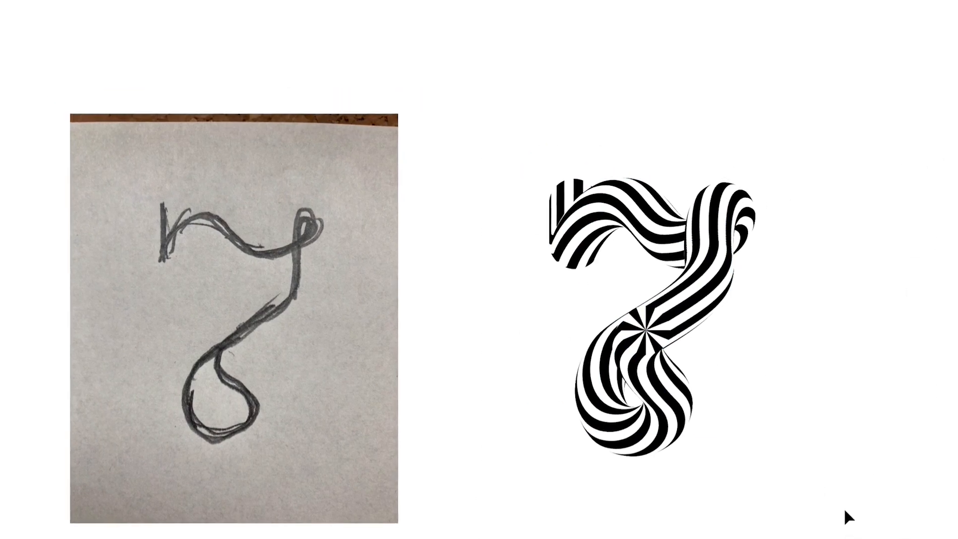
left_click_drag(845, 511, 580, 234)
left_click(606, 41)
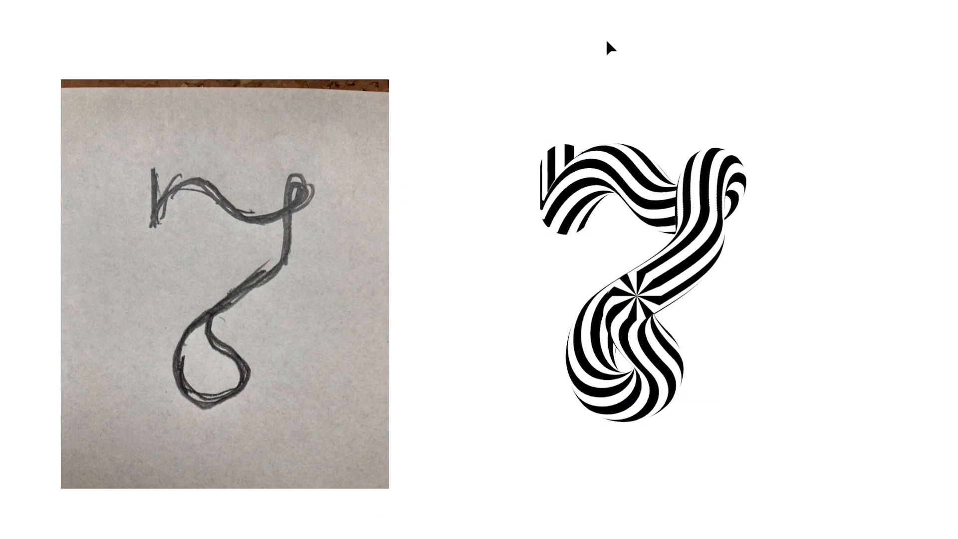